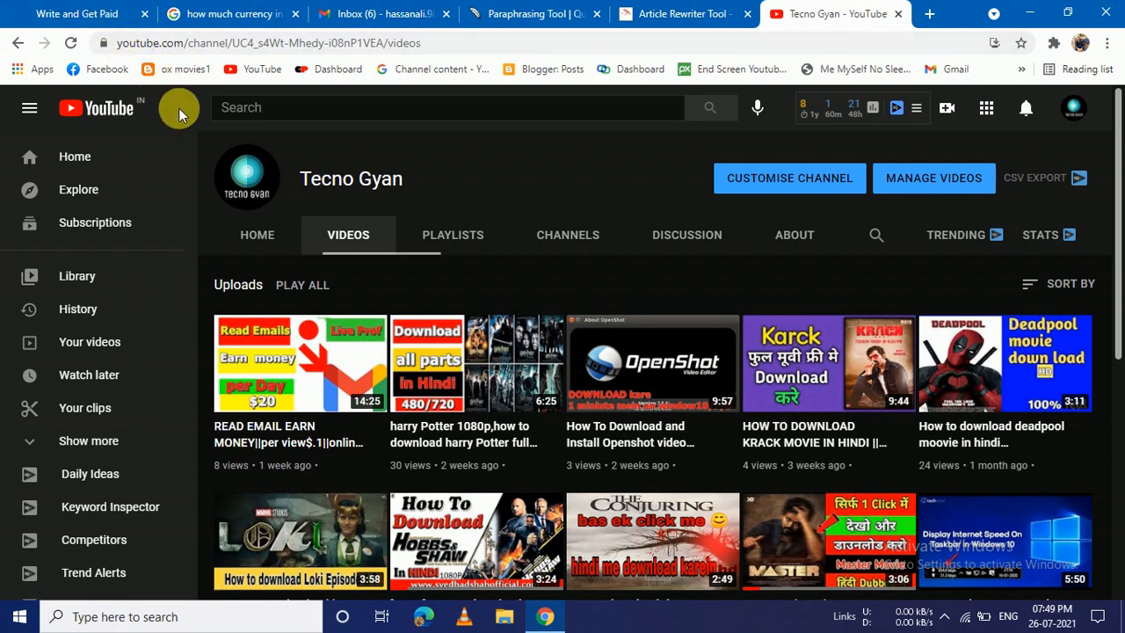
- Review PaidForArticles' minimum withdrawal amounts and country payout rates down to India, and check 10 US dollars in Indian rupees
click(24, 12)
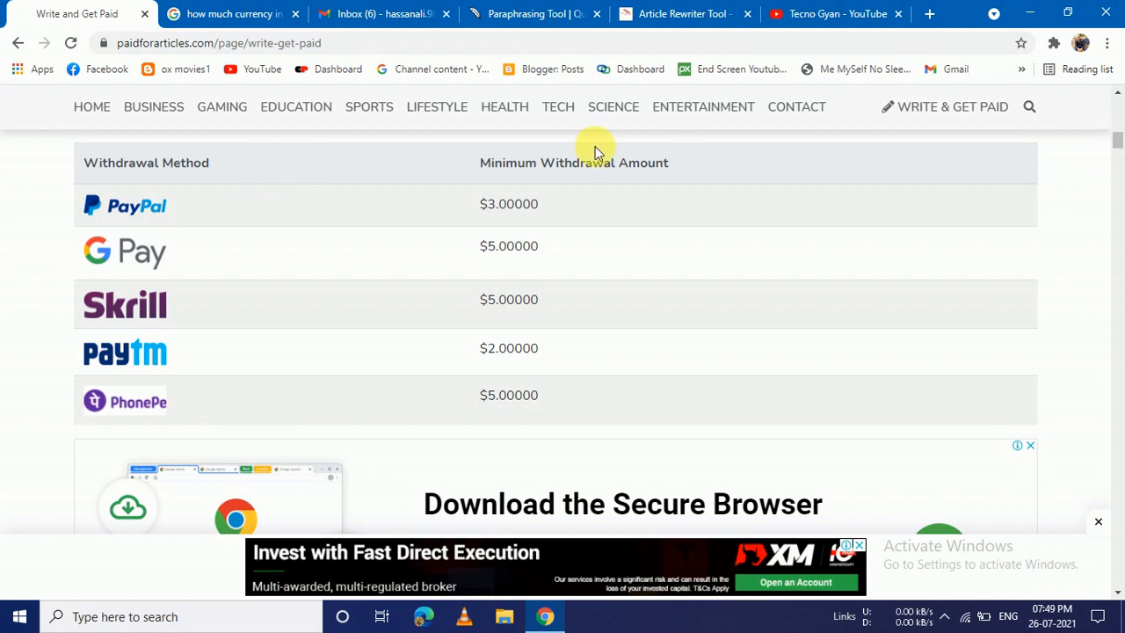
scroll(1114, 134, up, 1)
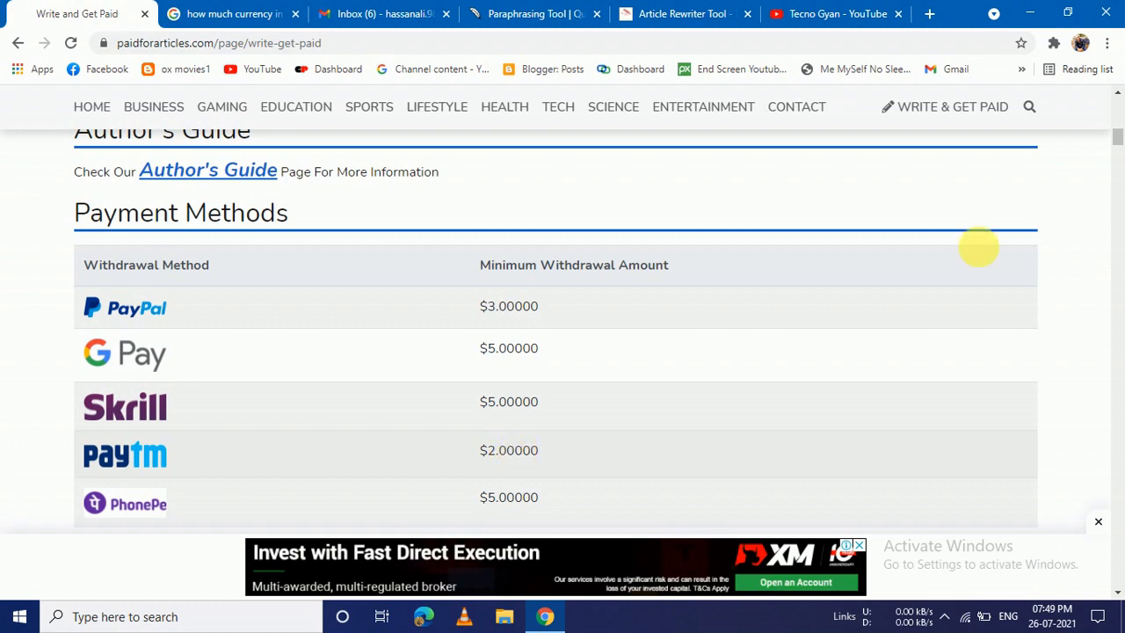
drag(1118, 137, 1118, 158)
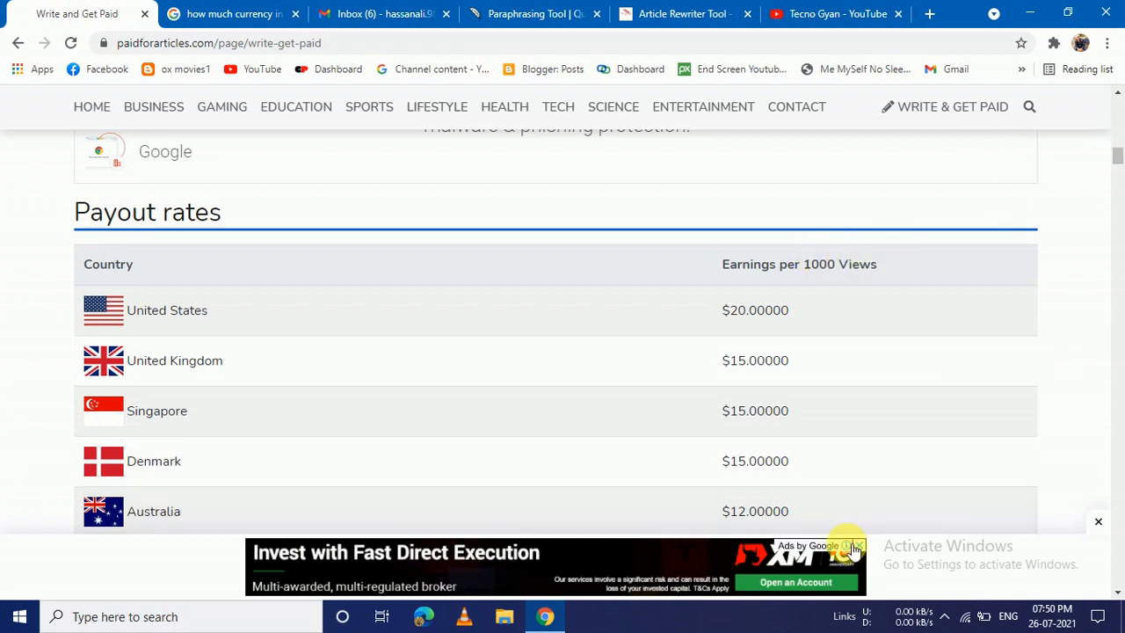
drag(1118, 163, 1117, 469)
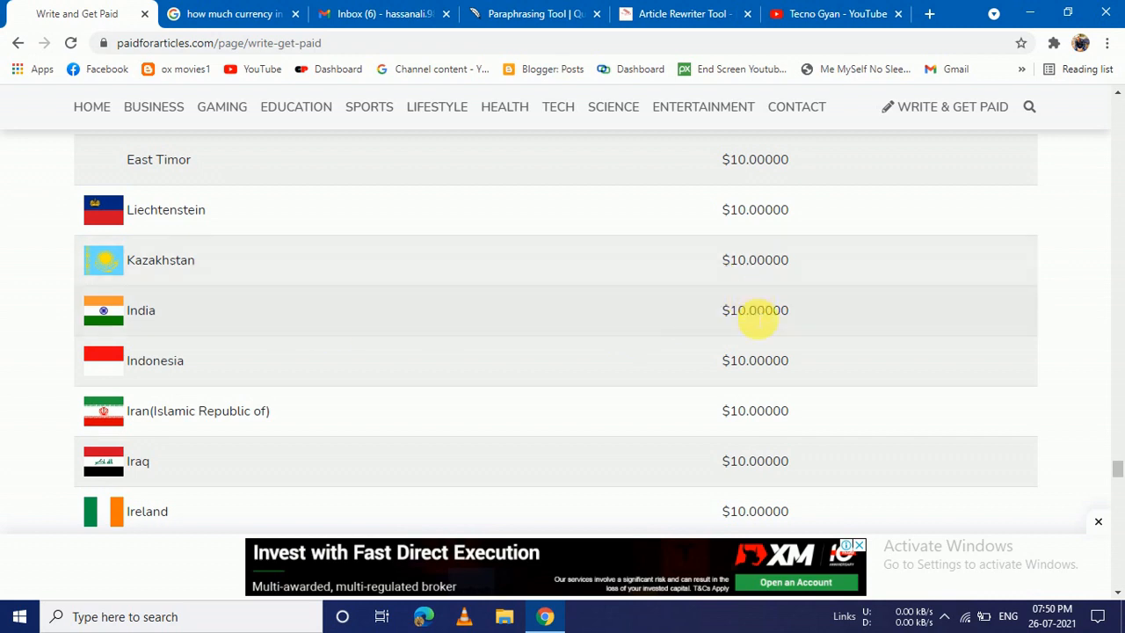
click(195, 9)
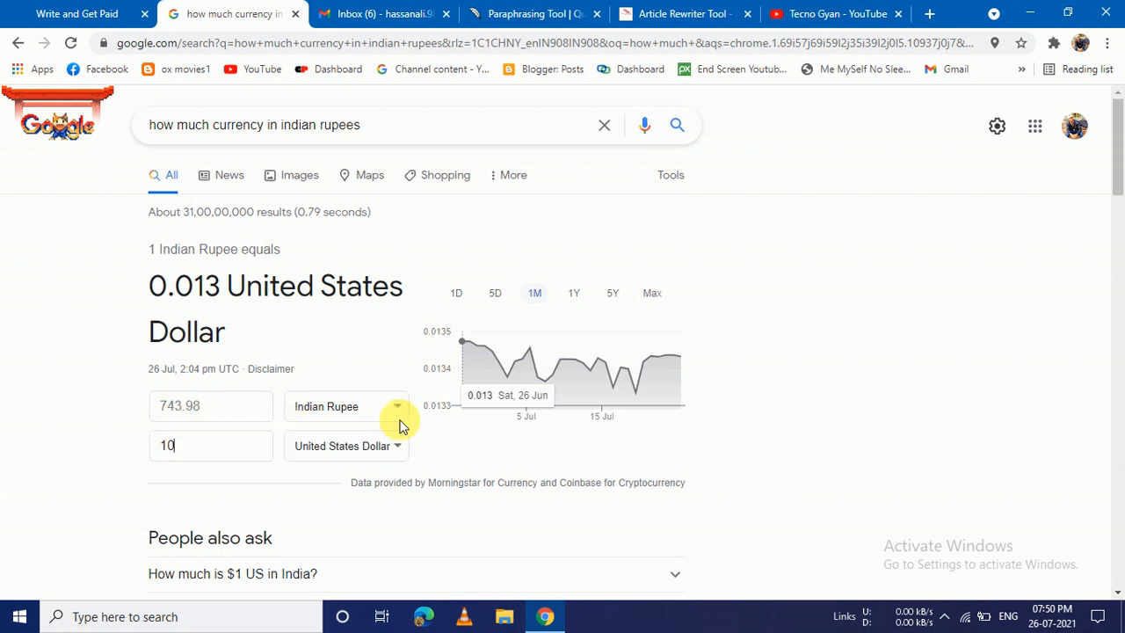
- Return to the PaidForArticles site and register for a new account using Google
click(33, 8)
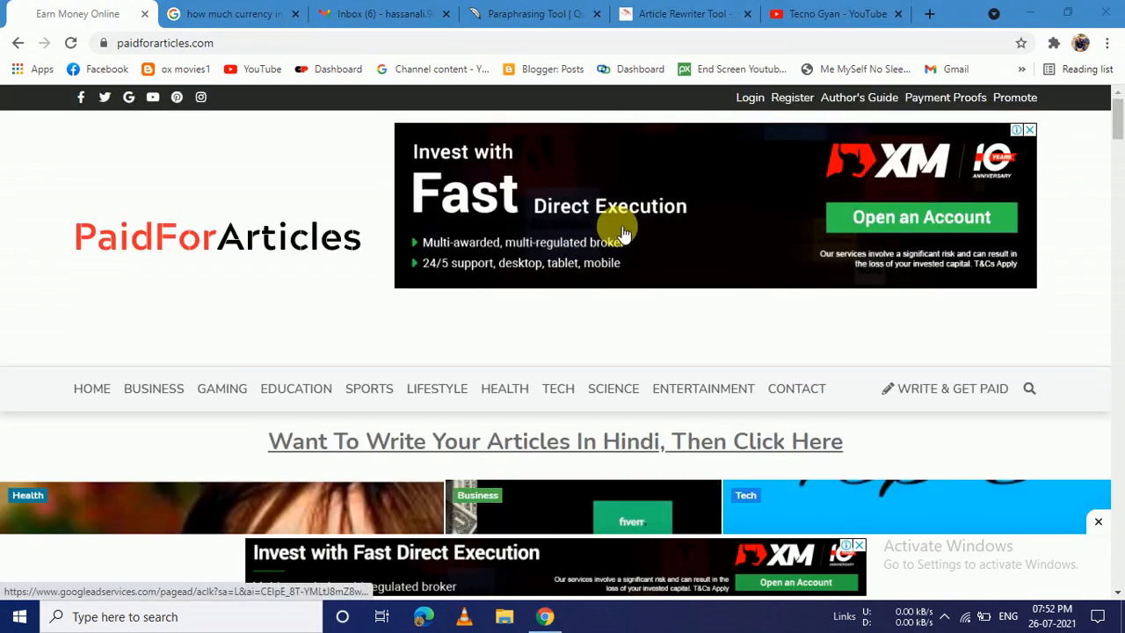
click(954, 9)
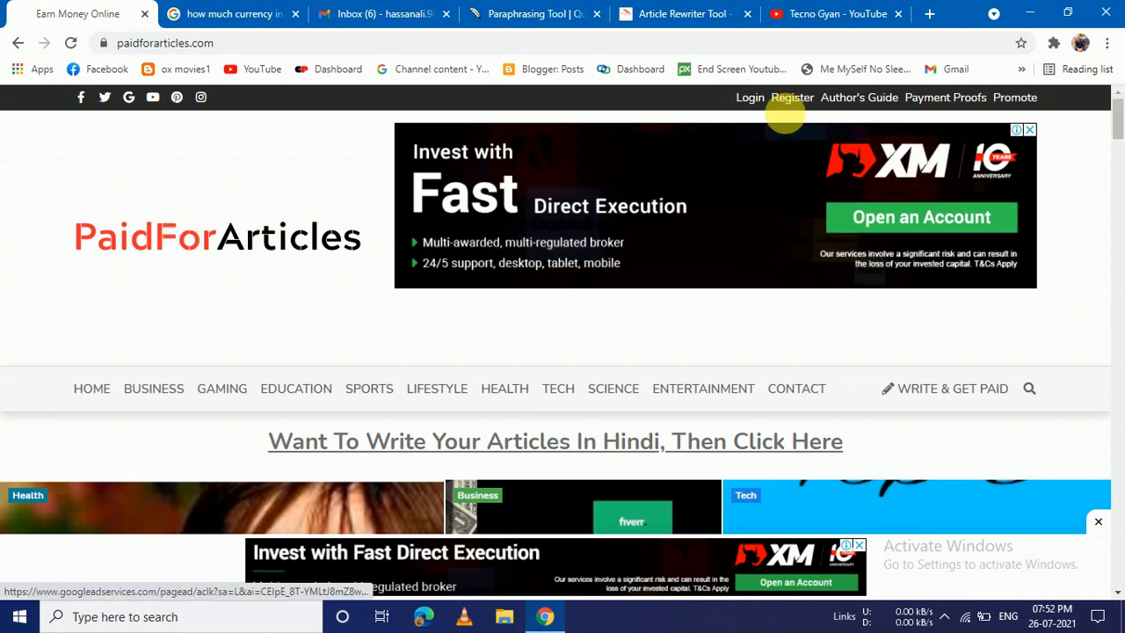
click(784, 99)
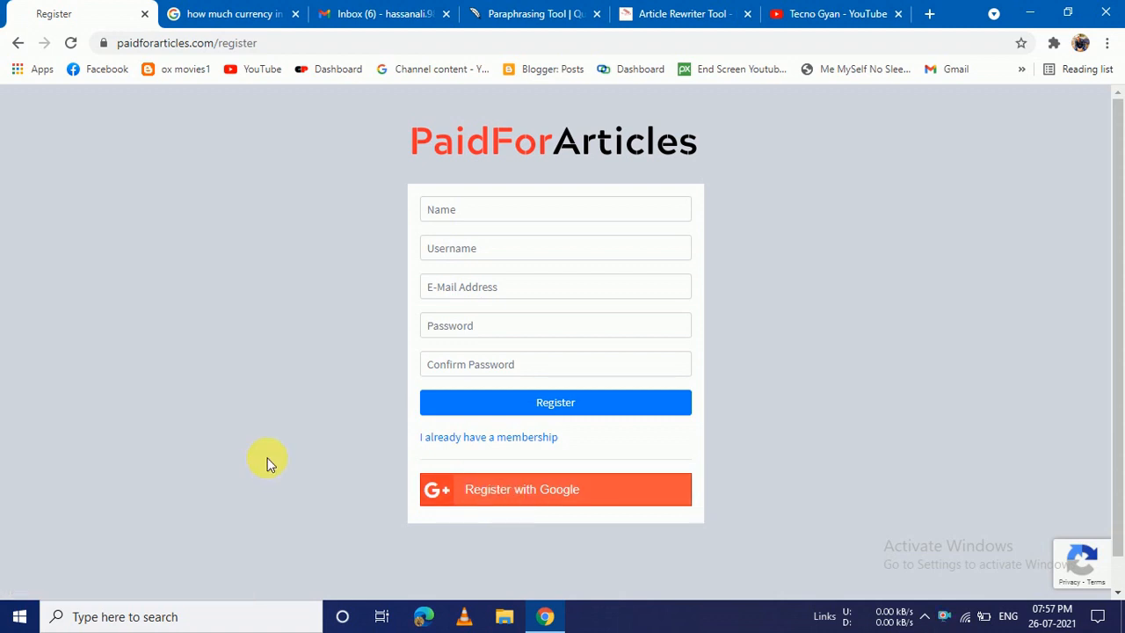
click(510, 498)
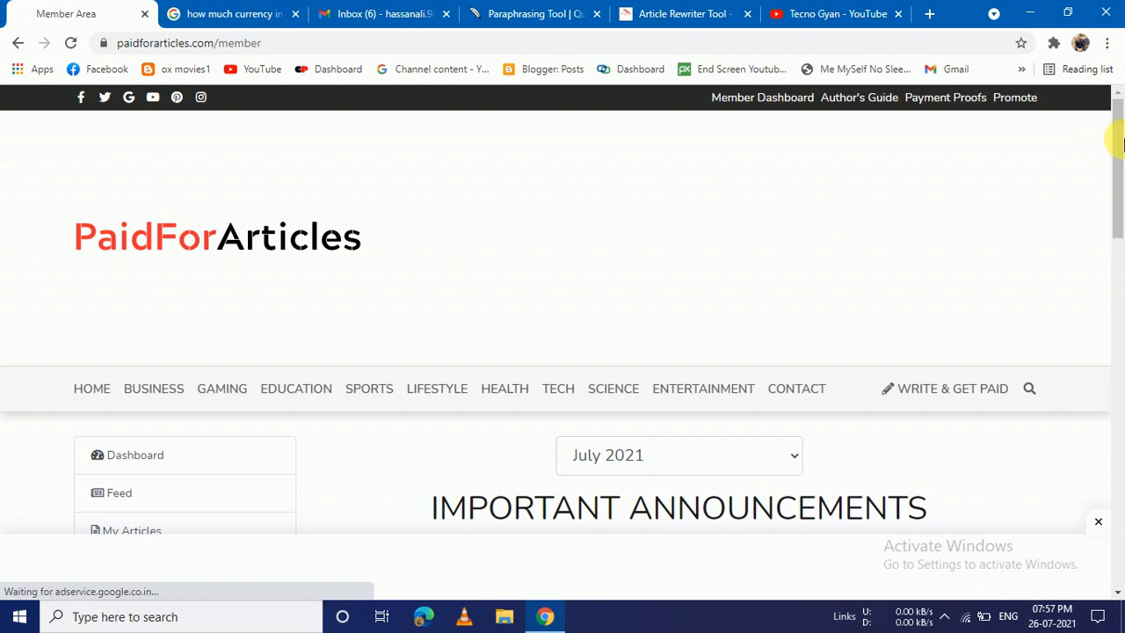
- Examine the important announcements, earnings figures and statistics on the member dashboard
drag(1114, 138, 1120, 218)
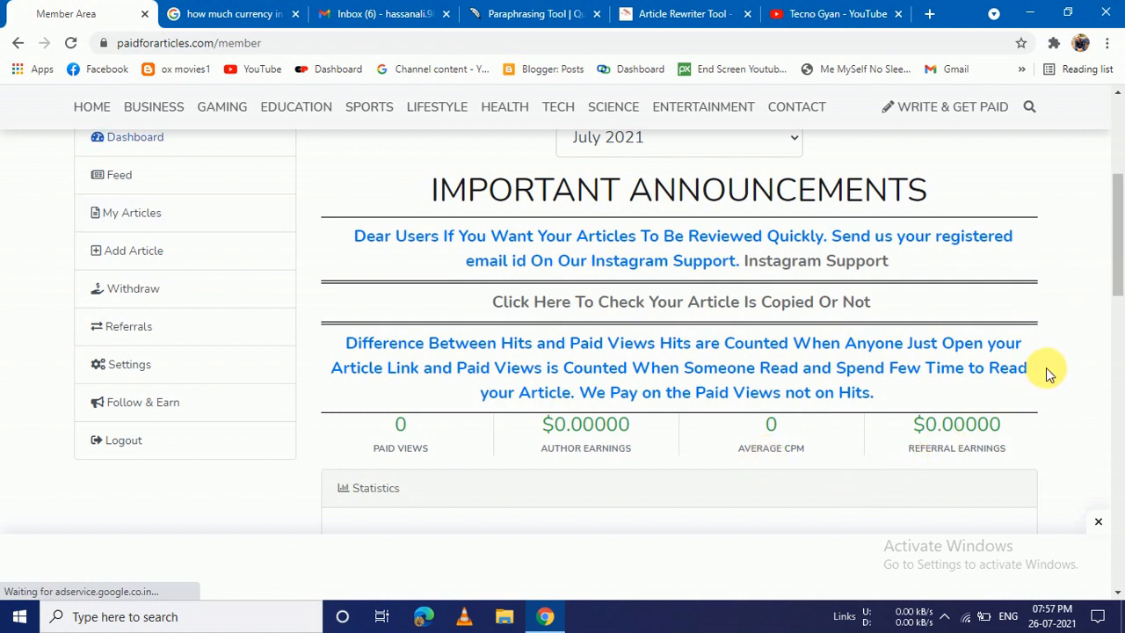
scroll(1121, 269, down, 1)
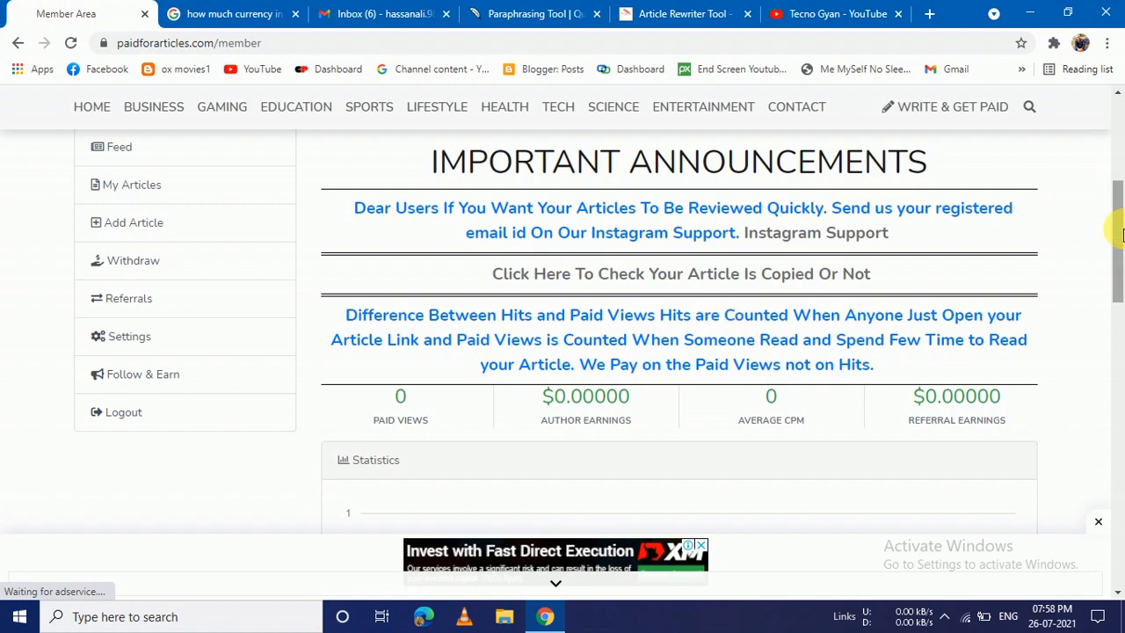
drag(1114, 231, 999, 349)
drag(1115, 308, 1098, 167)
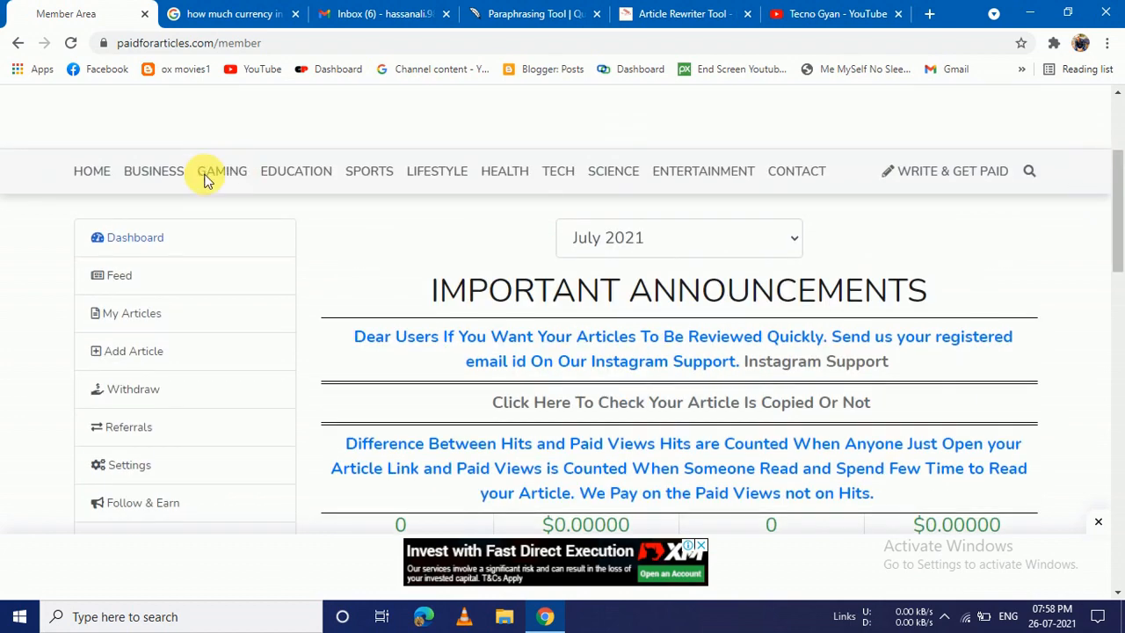
- Open the My Articles list, switch to the Feed page and look through it
click(160, 316)
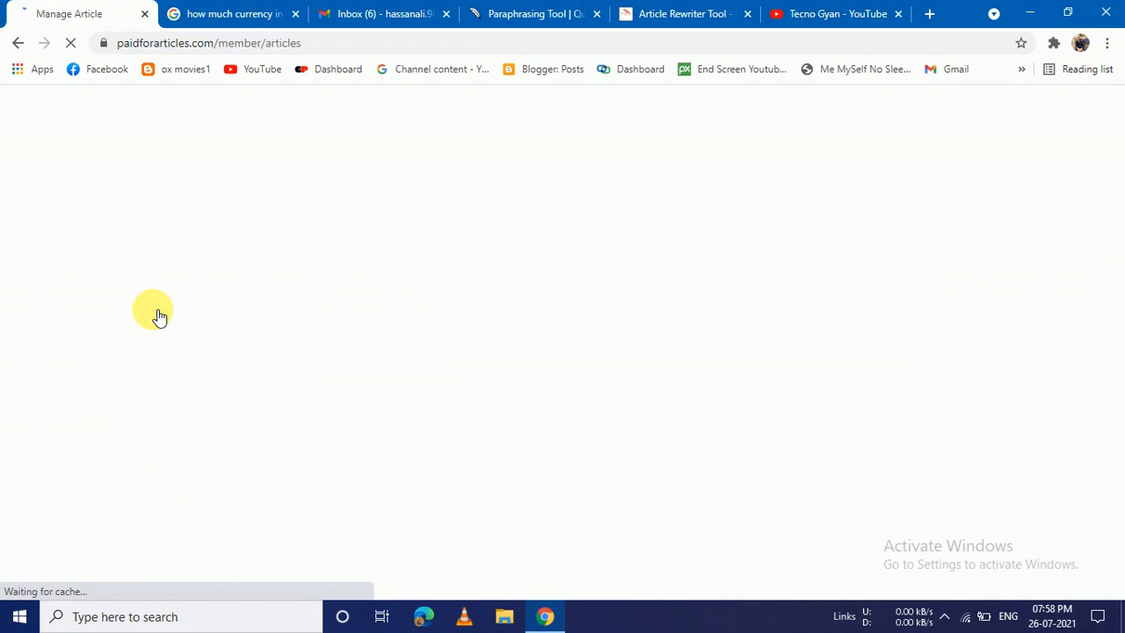
click(156, 315)
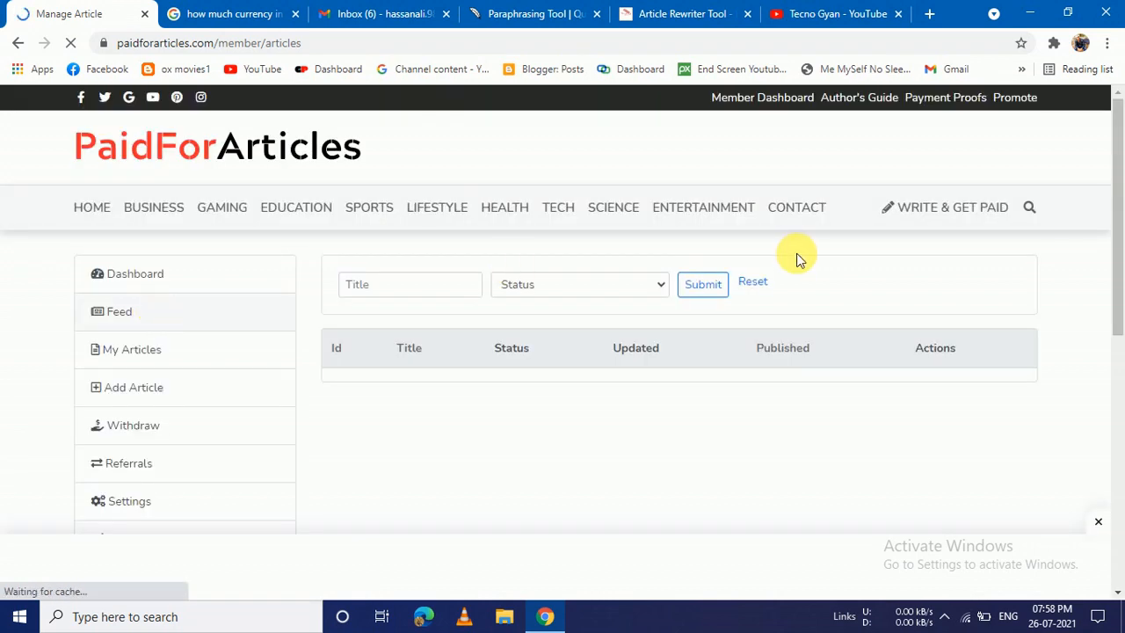
drag(1118, 234, 1122, 297)
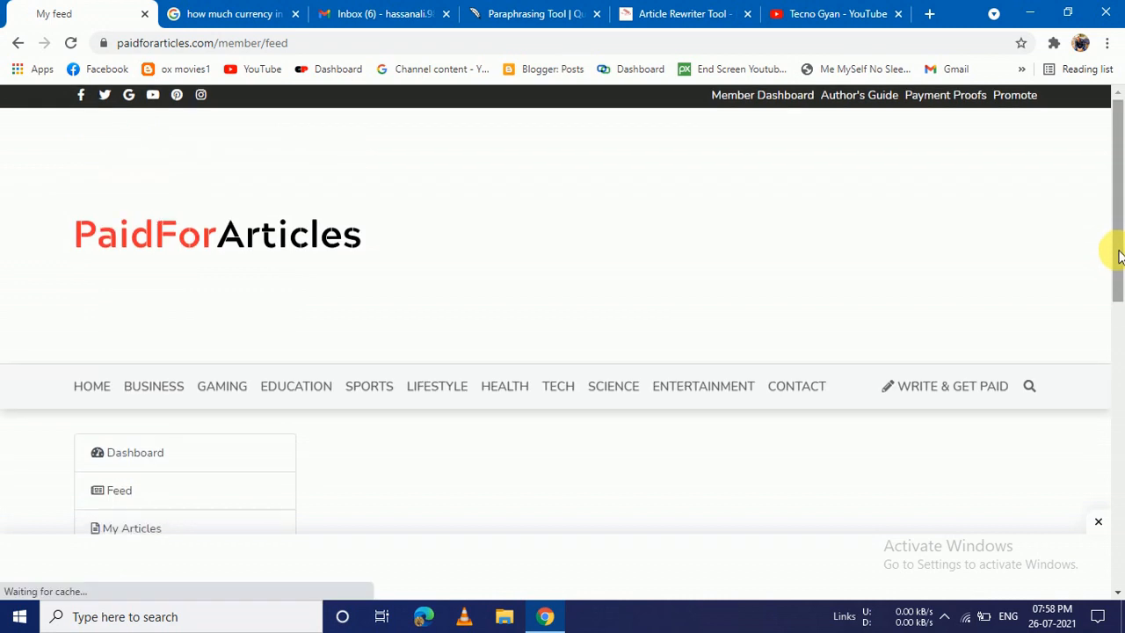
drag(1118, 251, 1113, 347)
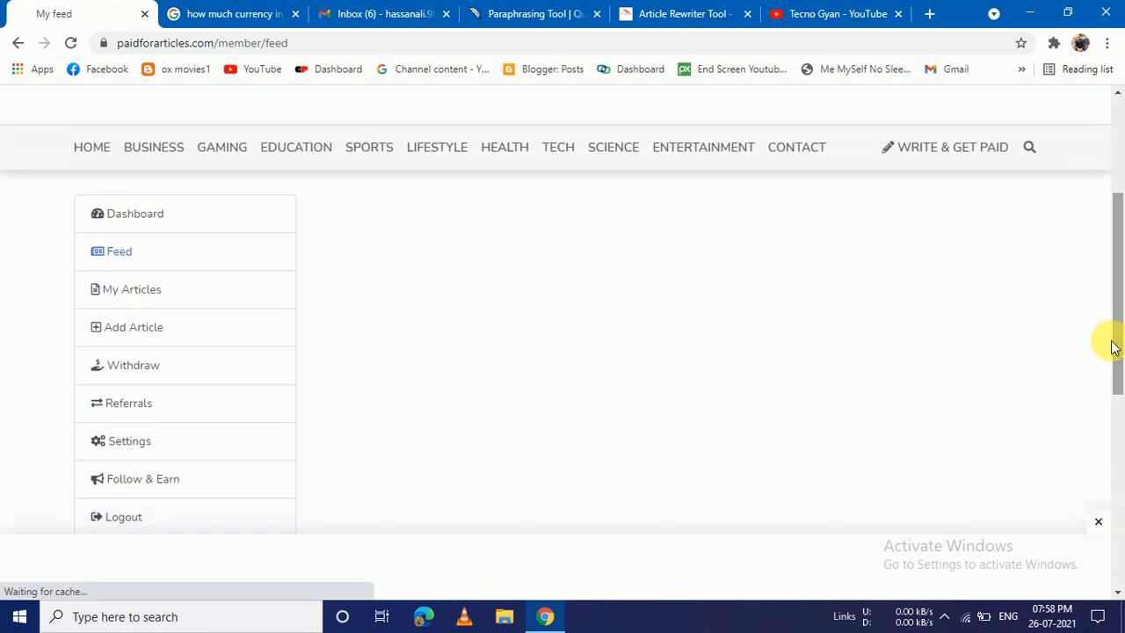
- Go back to the My Articles list and look over its filters and article table
click(170, 292)
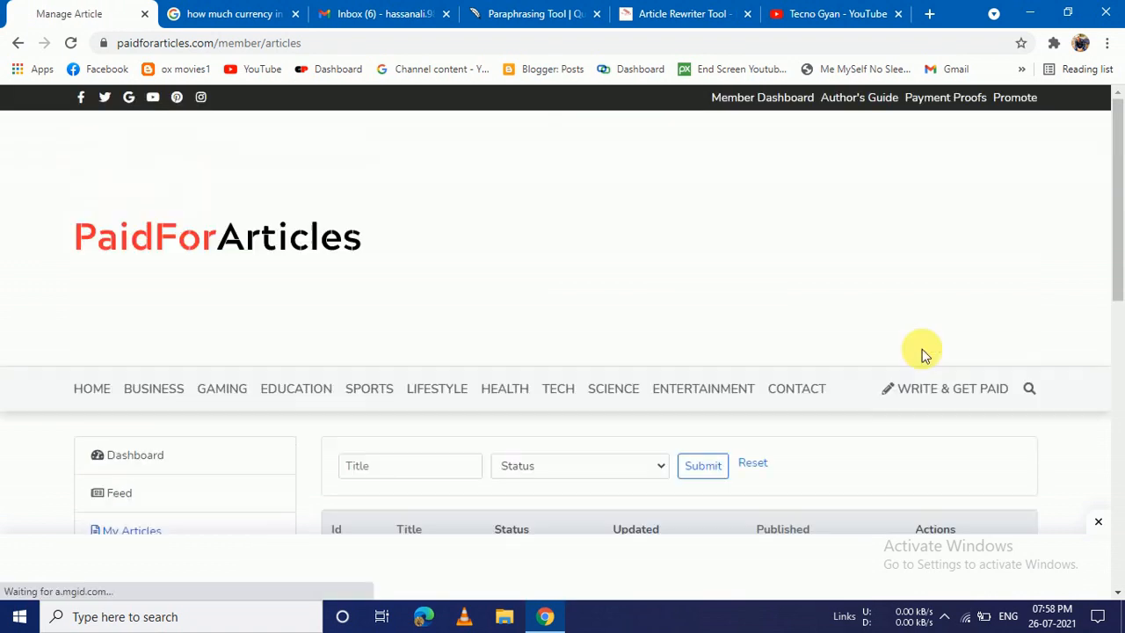
drag(1117, 251, 1116, 303)
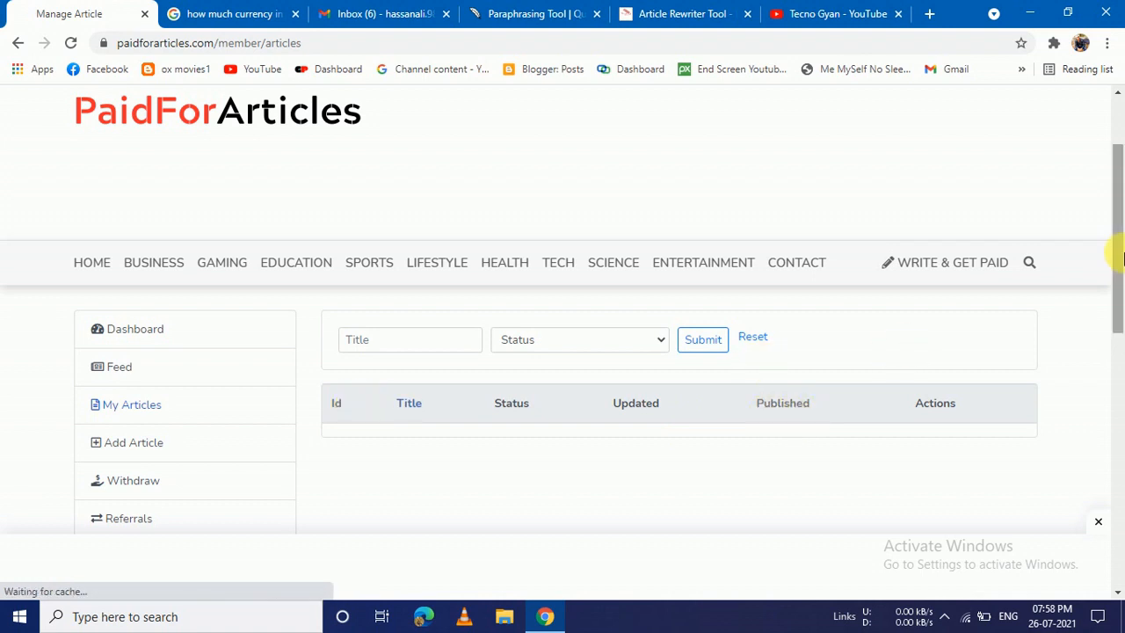
drag(1120, 256, 1121, 284)
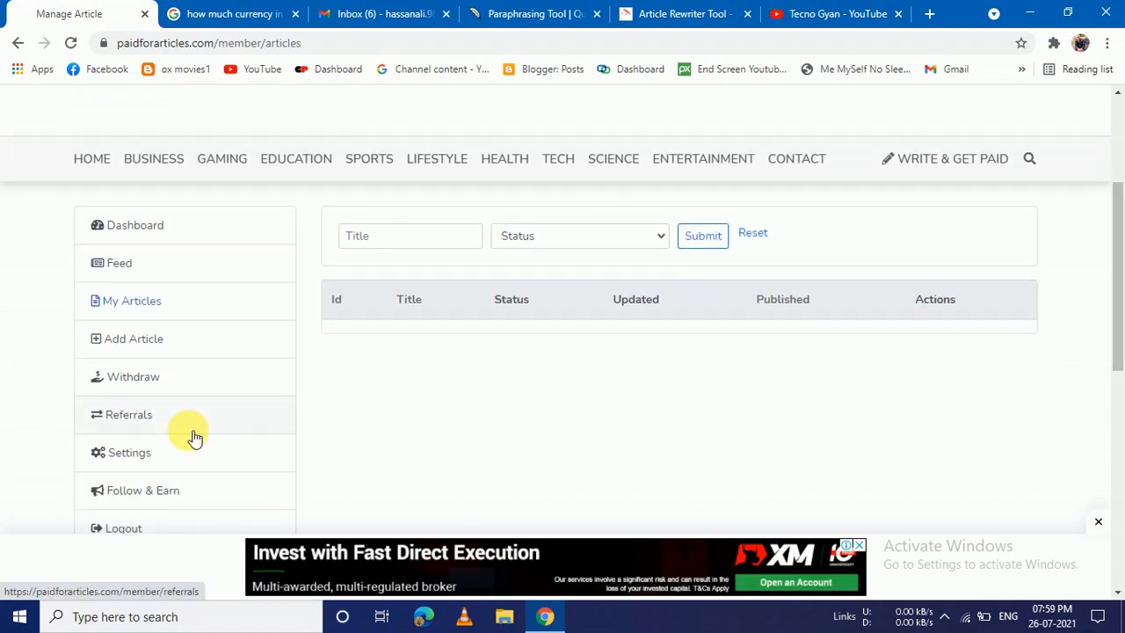
- Open the Add Article form and view the available article categories, leaving Tech selected
click(146, 345)
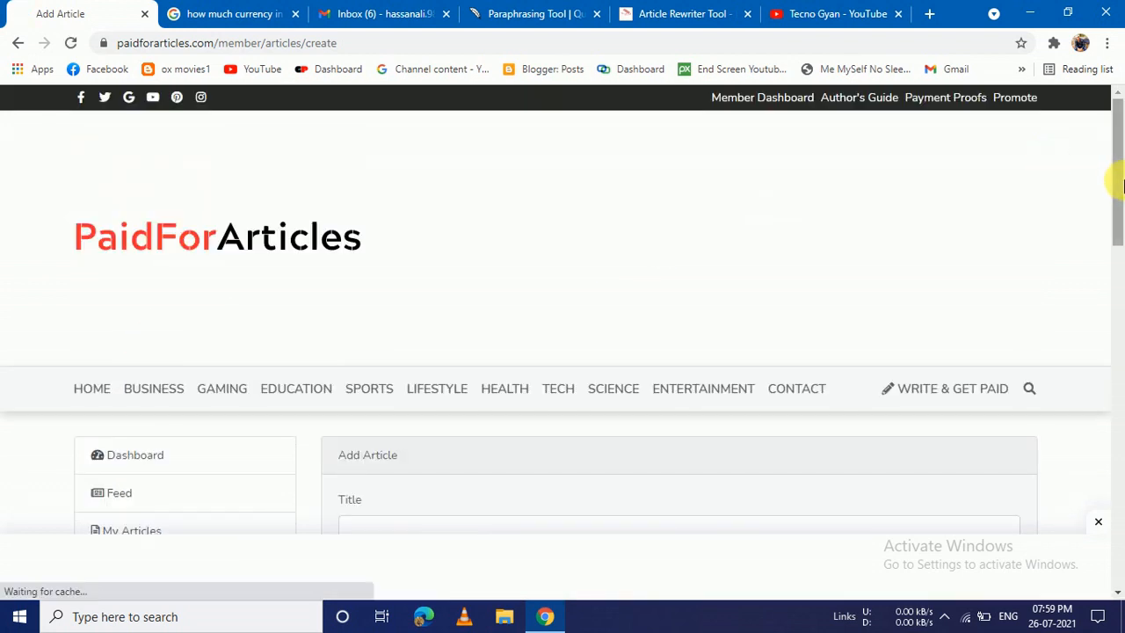
drag(1118, 176, 1118, 252)
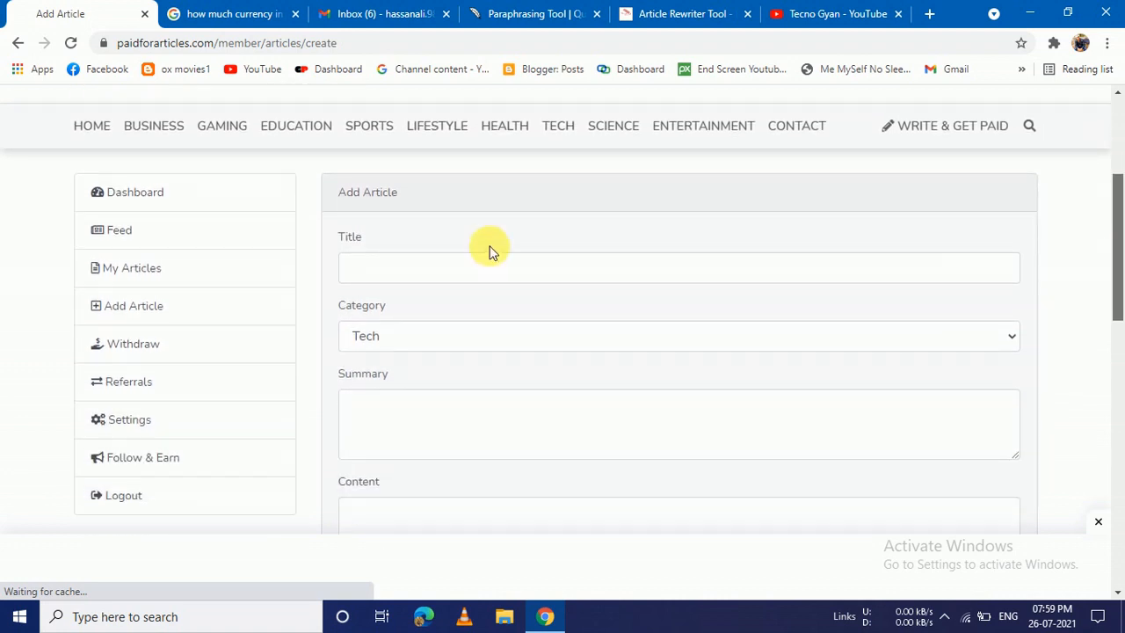
click(1011, 341)
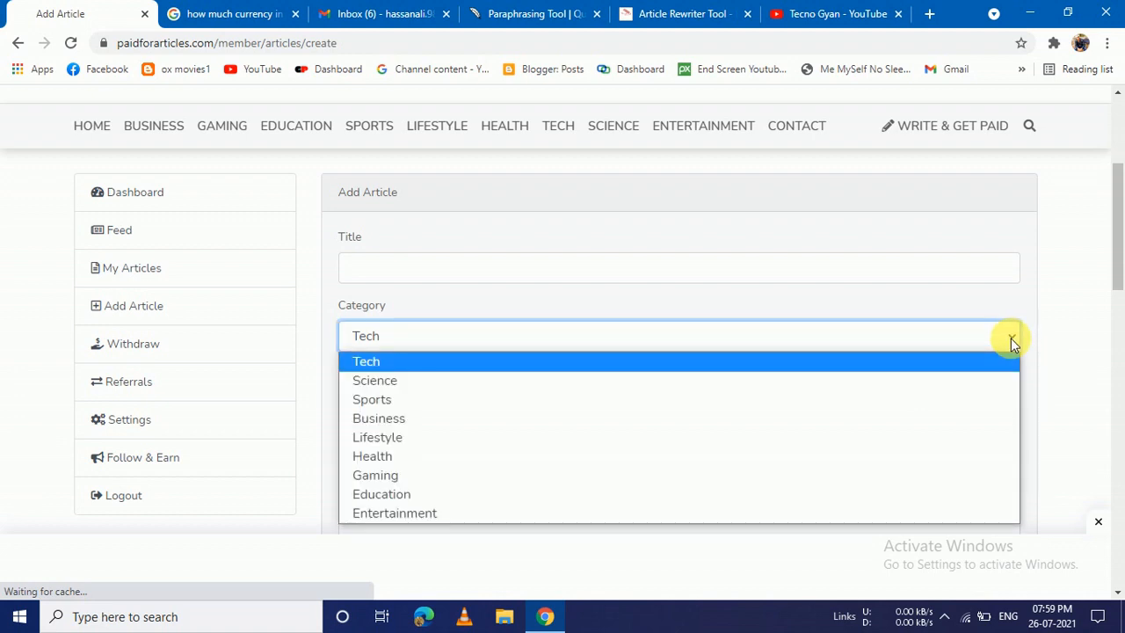
click(1011, 338)
- Examine the Add Article form's title, summary, content editor, file upload and reviewer message fields
drag(1116, 228, 1115, 251)
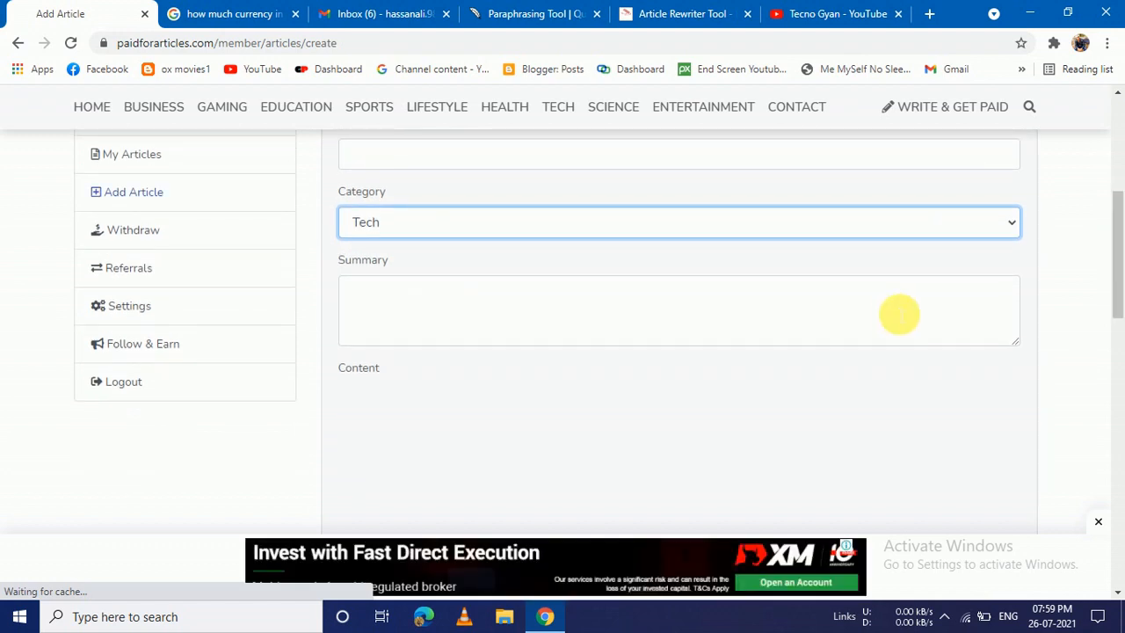
drag(1116, 285, 1116, 322)
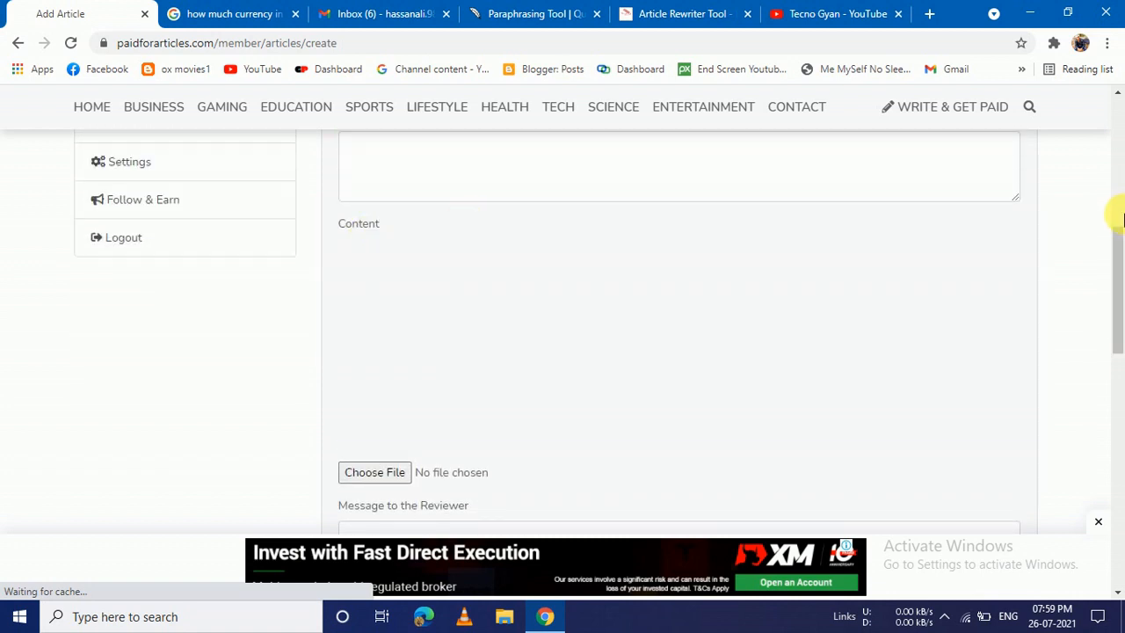
drag(1117, 272, 1120, 334)
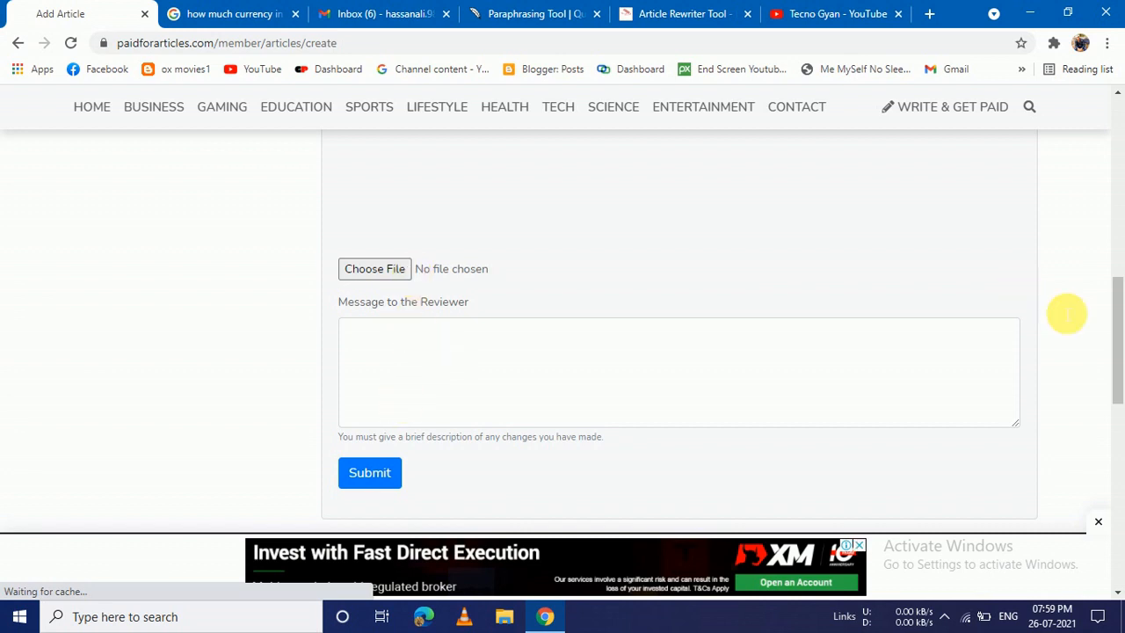
drag(1118, 346, 1094, 287)
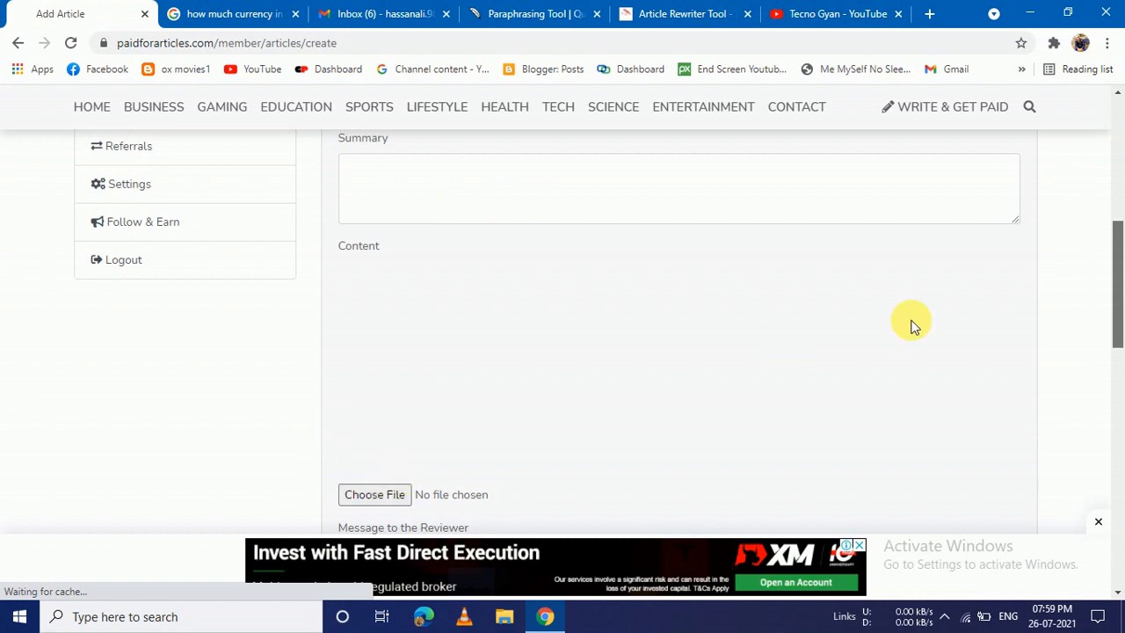
drag(1113, 292, 1122, 319)
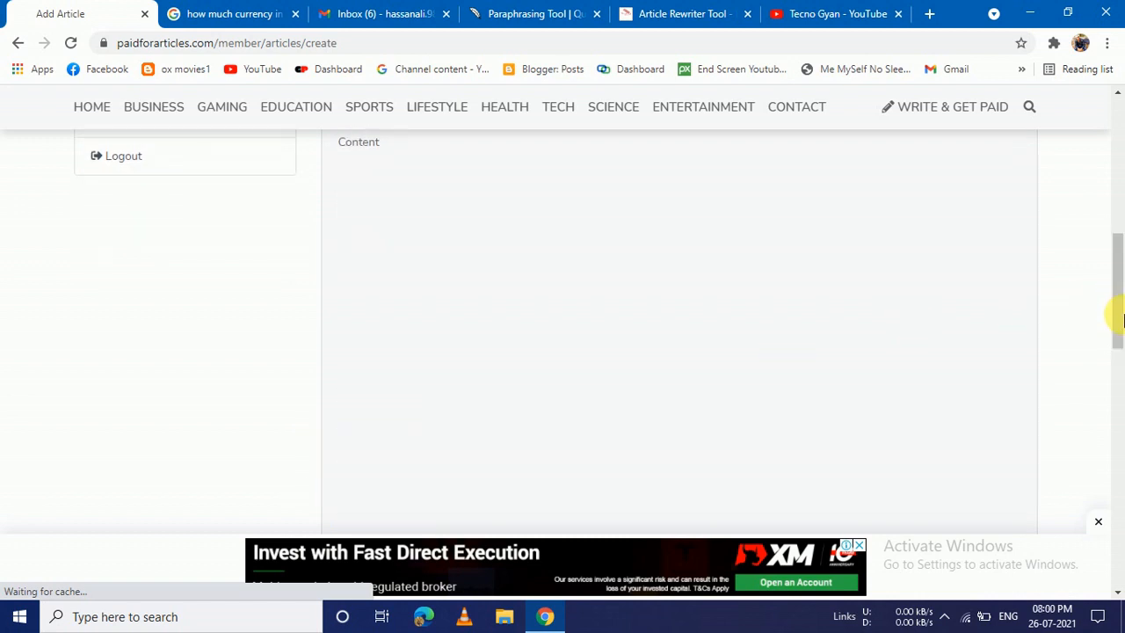
drag(1116, 313, 1114, 287)
scroll(1088, 268, up, 2)
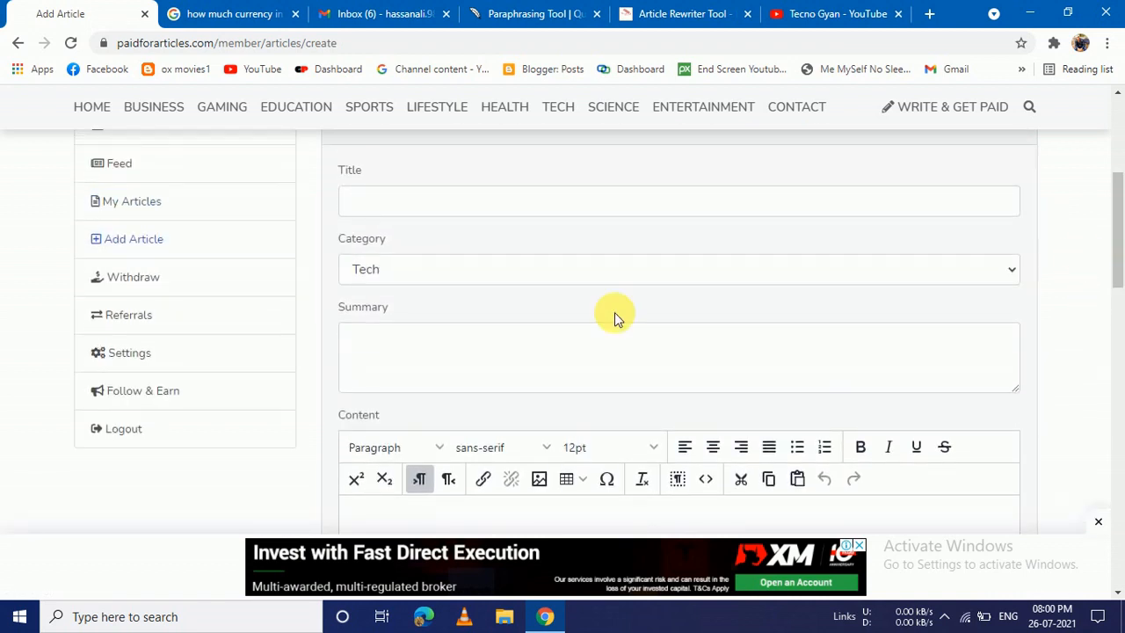
scroll(1116, 296, down, 7)
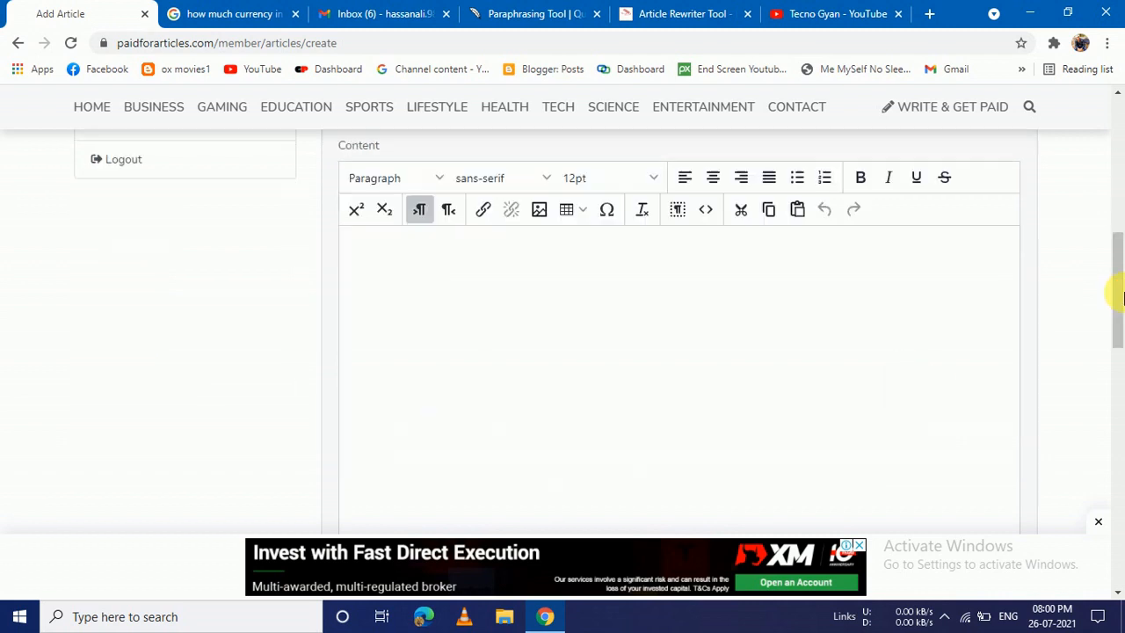
drag(1121, 312, 1114, 234)
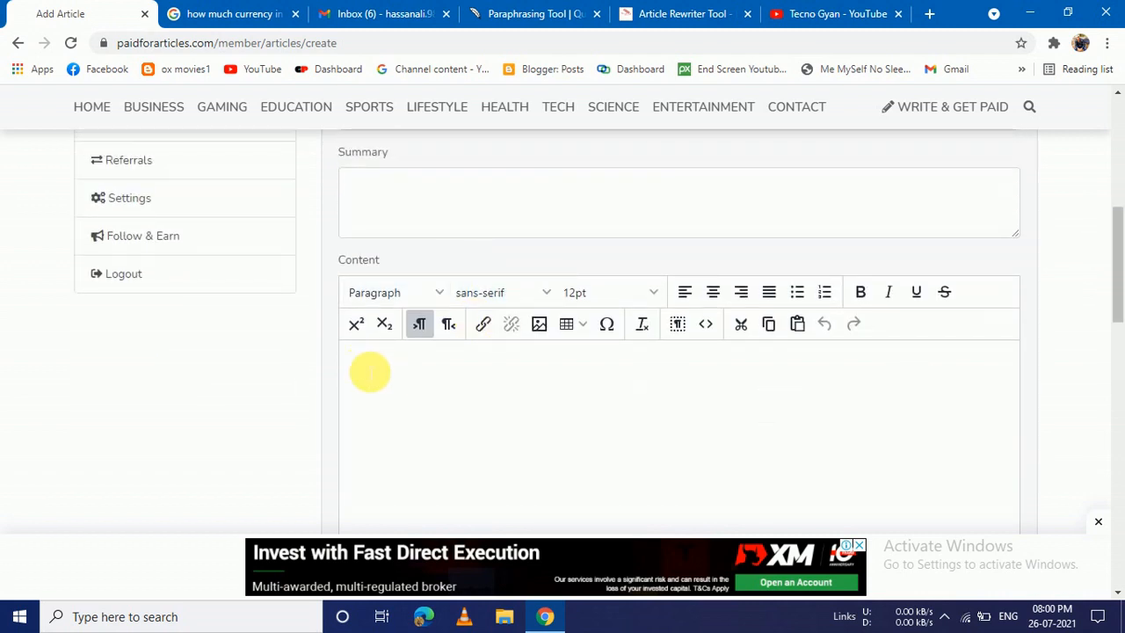
- Try entering the sample text "fs" in the Content editor of the new article
click(365, 368)
text(fs)
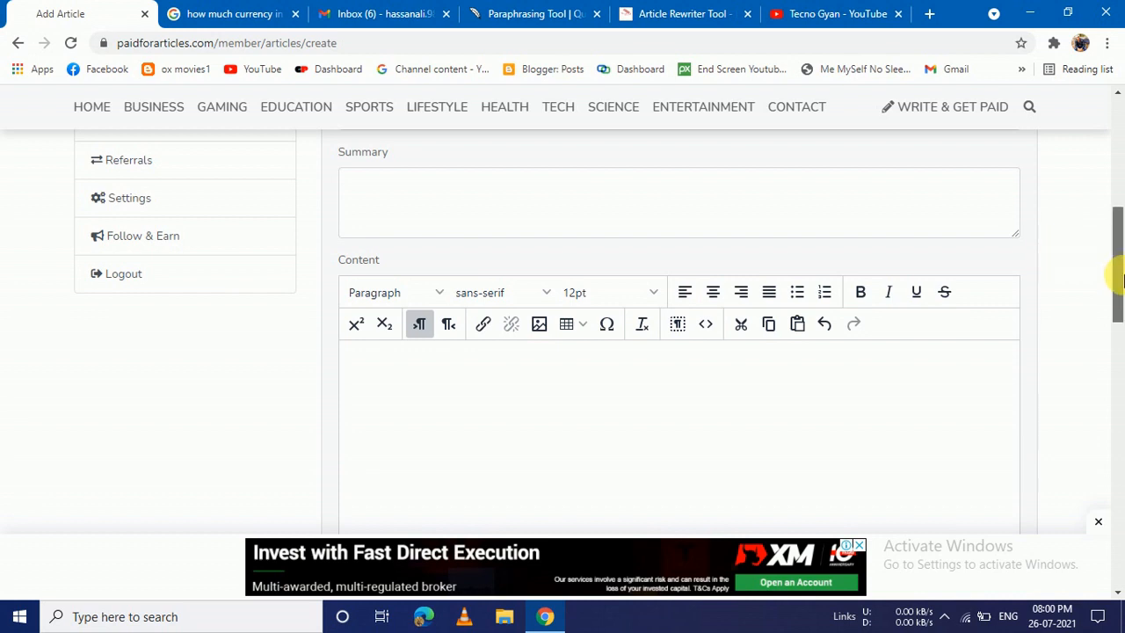
- Open the Withdraw page and review the balances, payment instructions and withdrawal table
drag(1118, 281, 1041, 204)
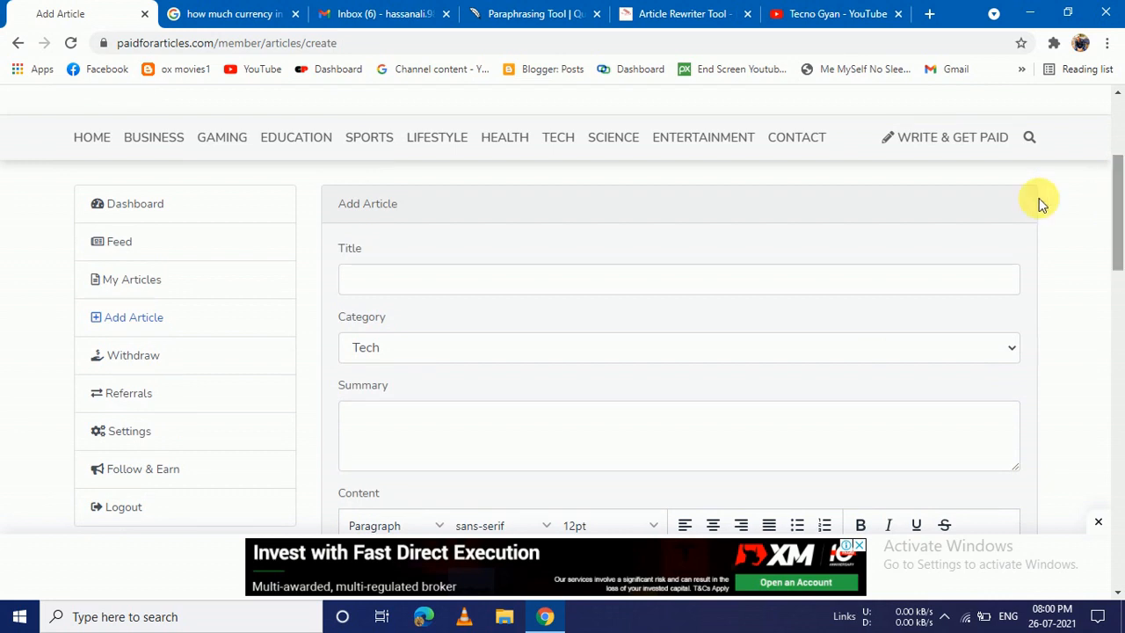
click(140, 356)
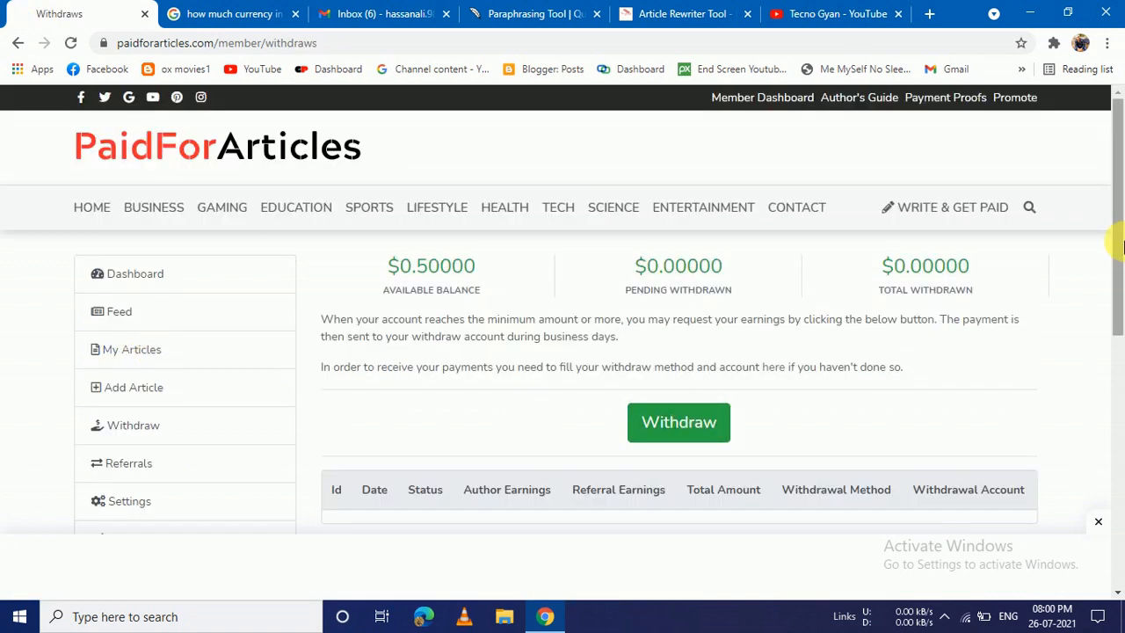
drag(1120, 254, 1108, 350)
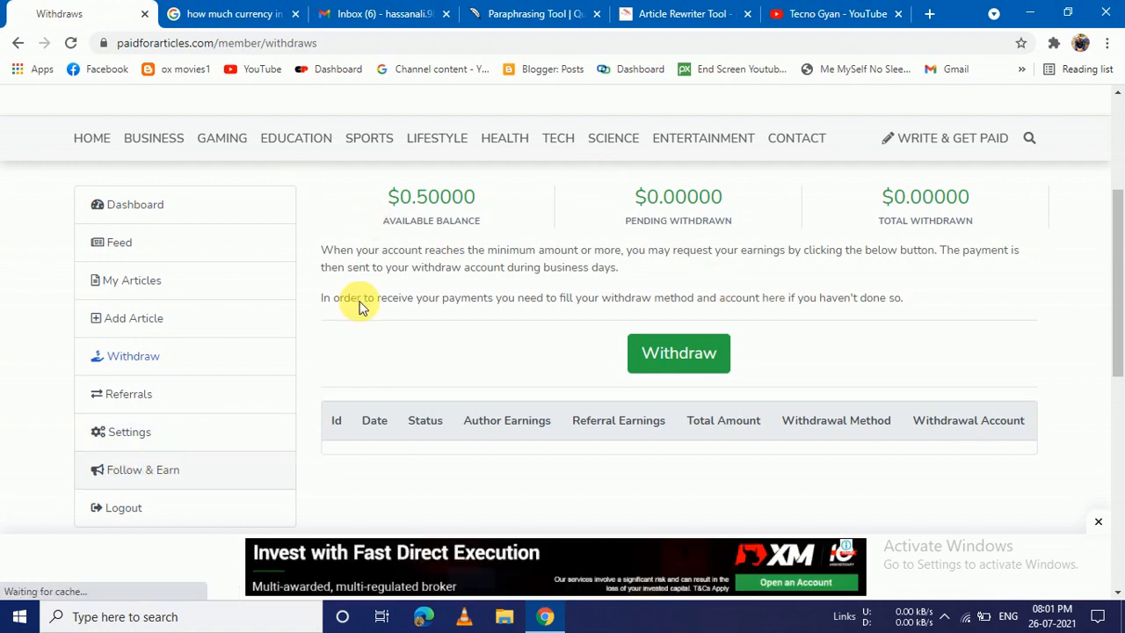
- Open the Follow & Earn page and review its social media follow offers
click(121, 472)
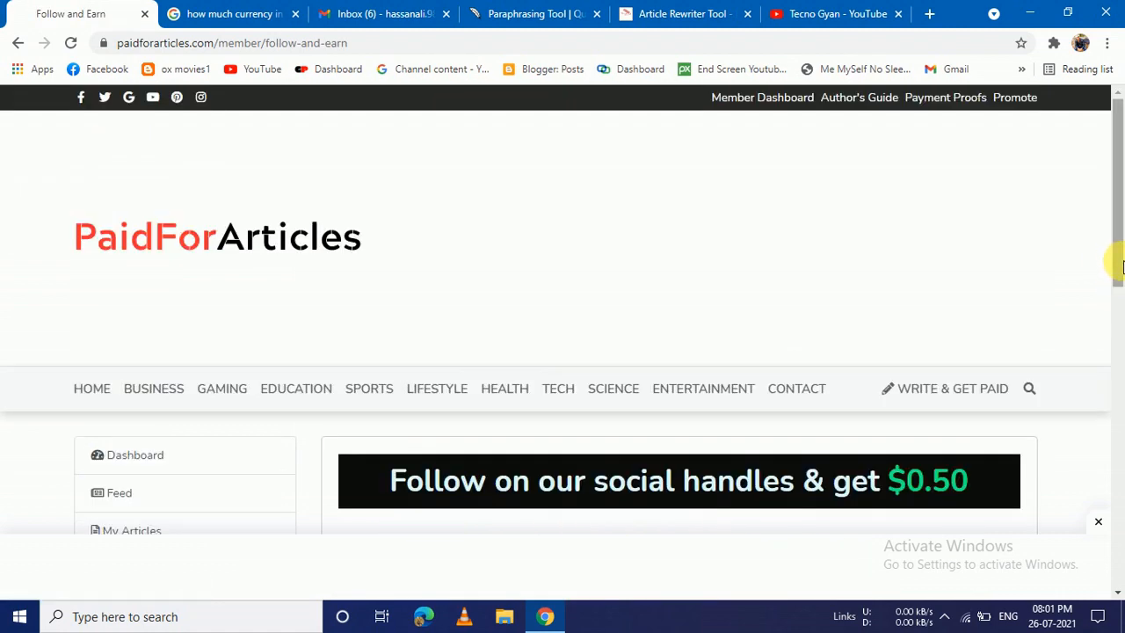
drag(1120, 261, 1121, 347)
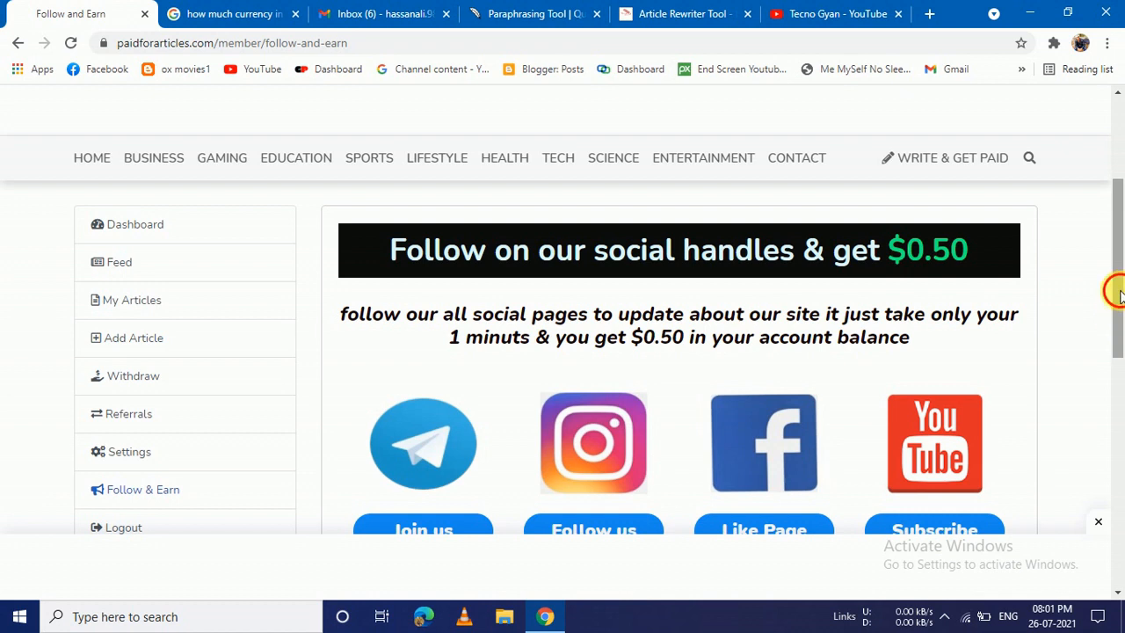
drag(1117, 289, 1112, 349)
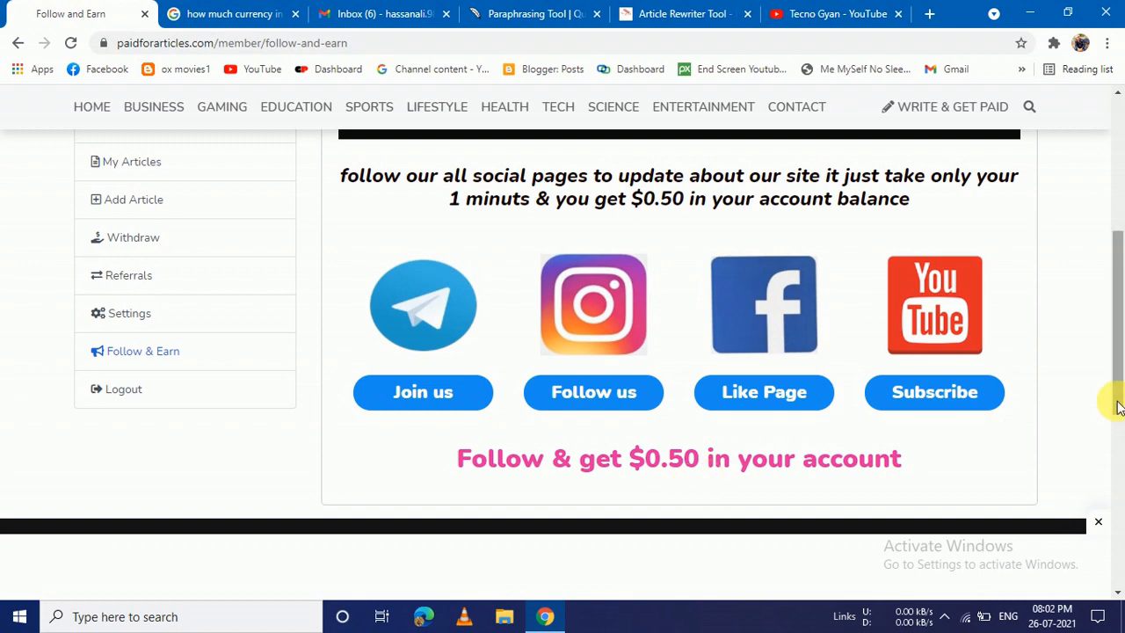
drag(1118, 406, 1098, 307)
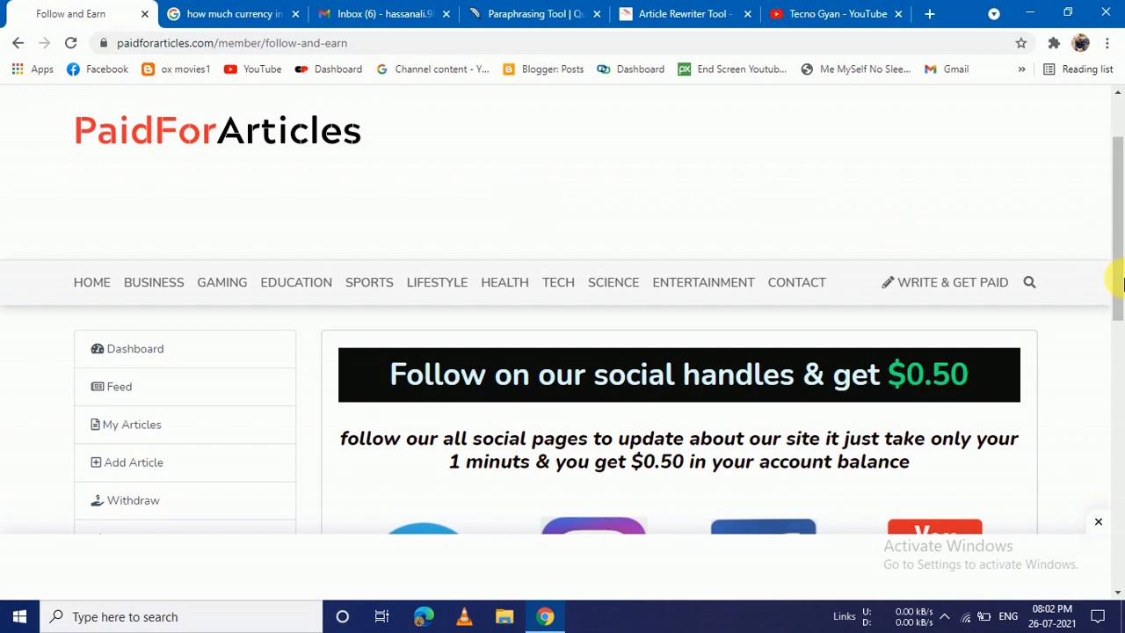
drag(1112, 276, 1120, 312)
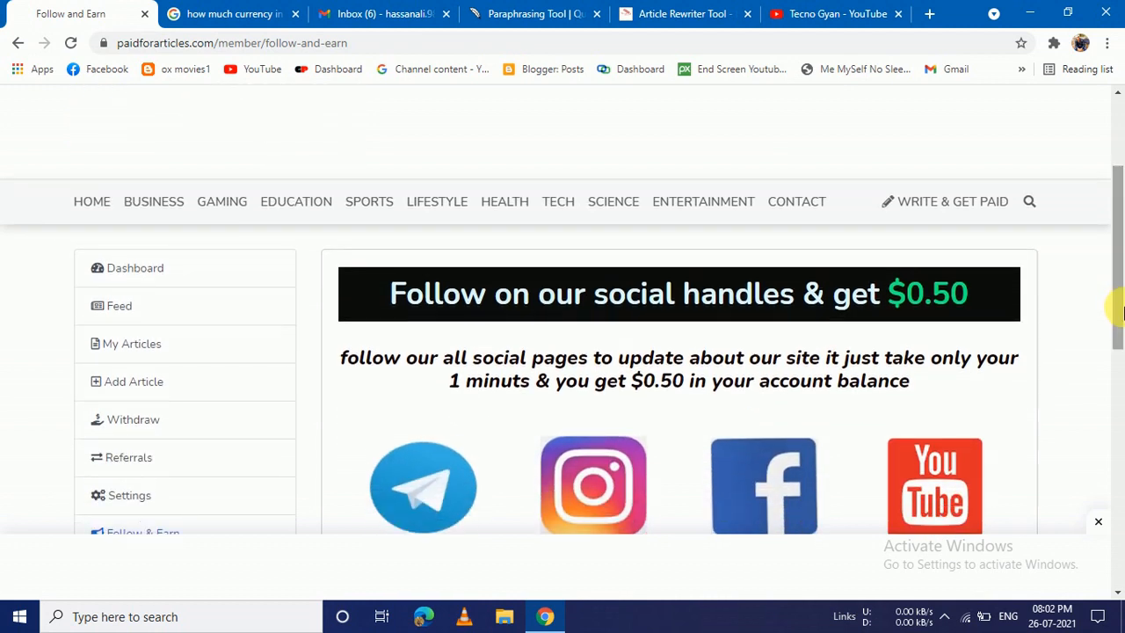
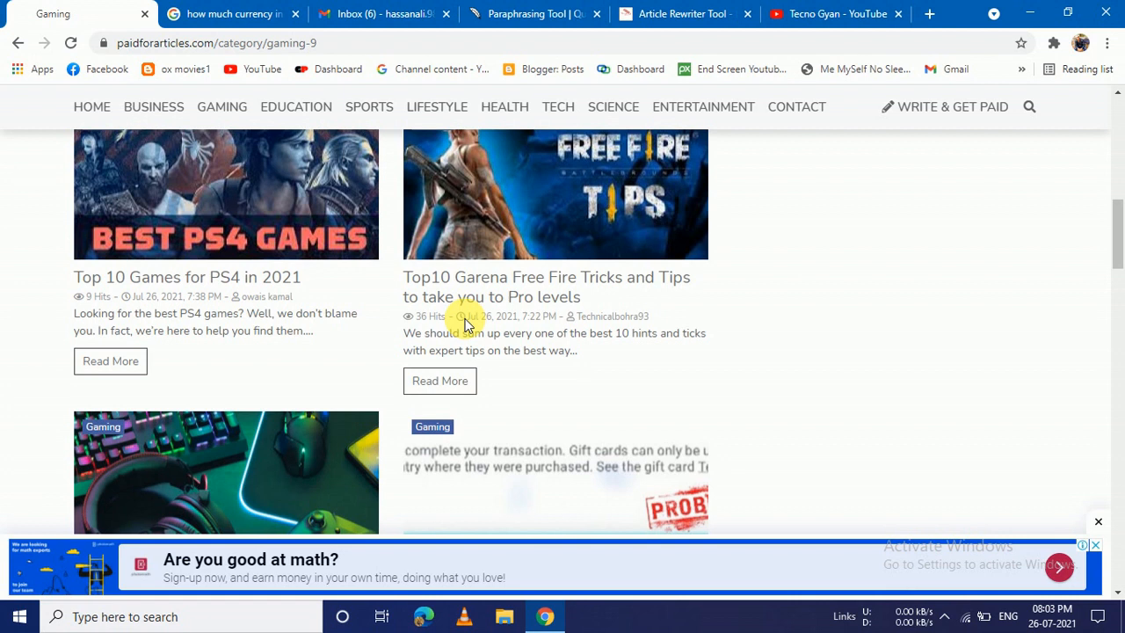
- Browse the article listings in the Gaming category, checking their titles and hit counts
scroll(465, 324, up, 1)
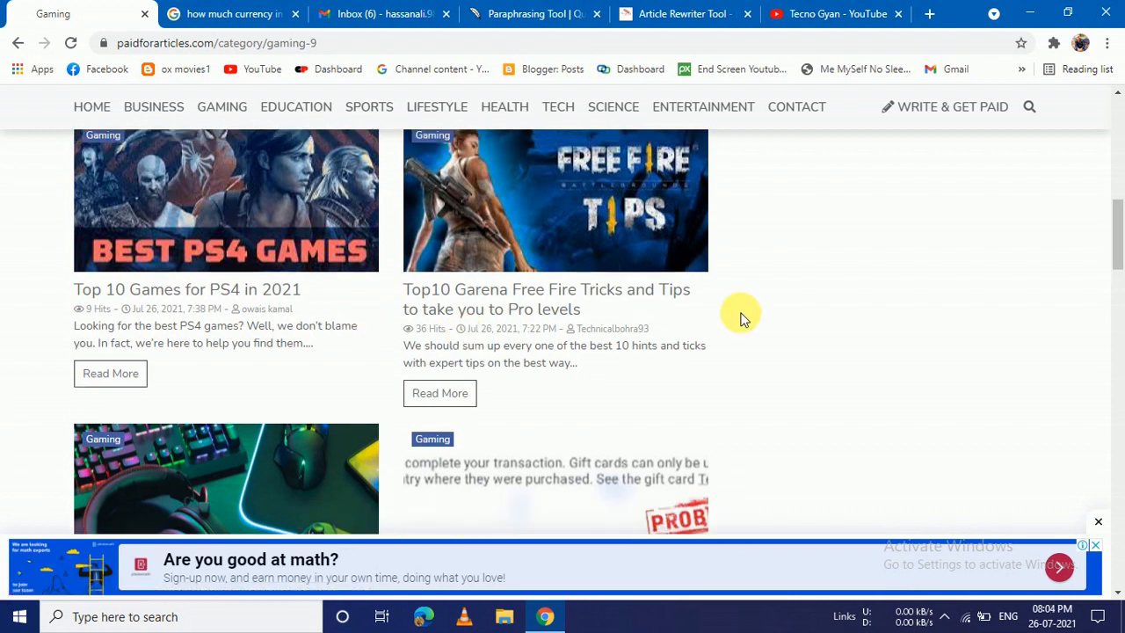
drag(1117, 252, 1119, 300)
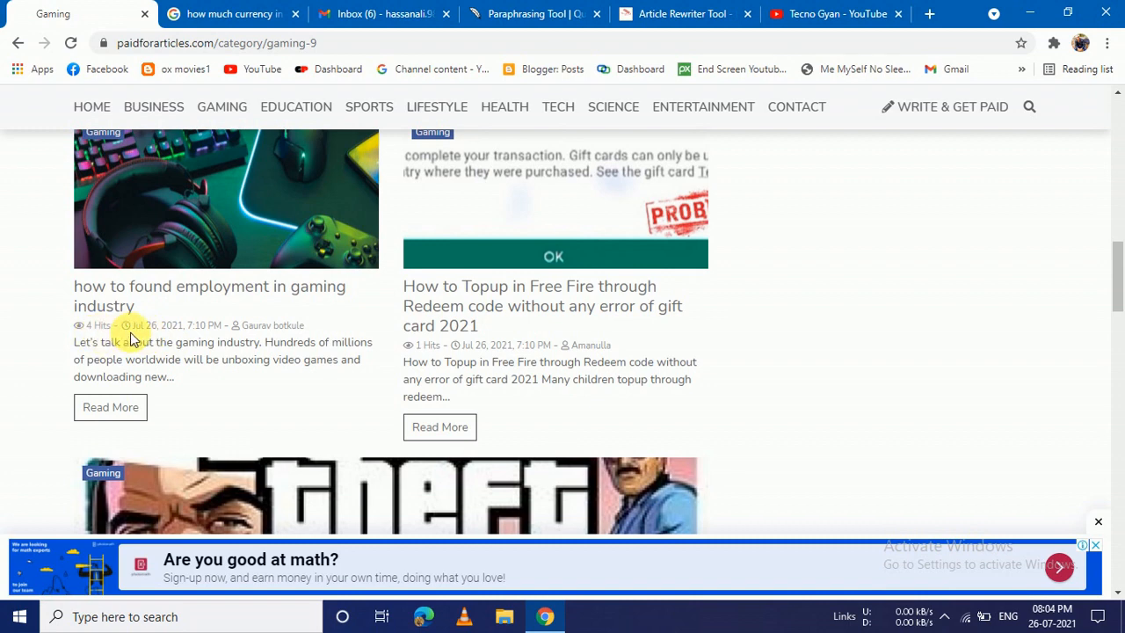
drag(1120, 307, 1080, 150)
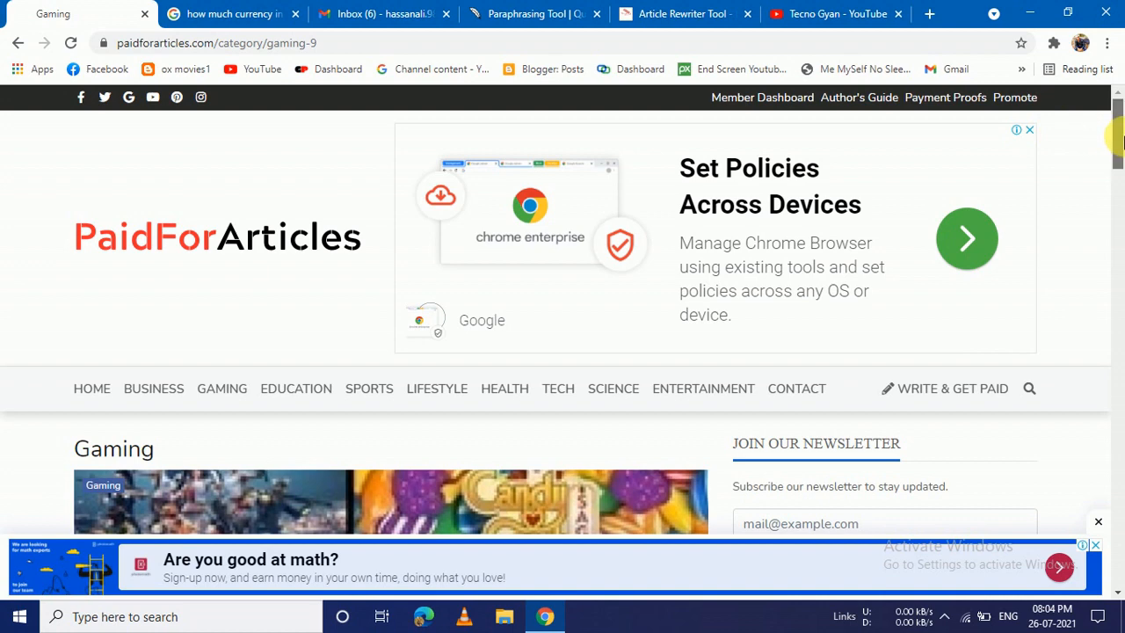
drag(1121, 141, 1119, 218)
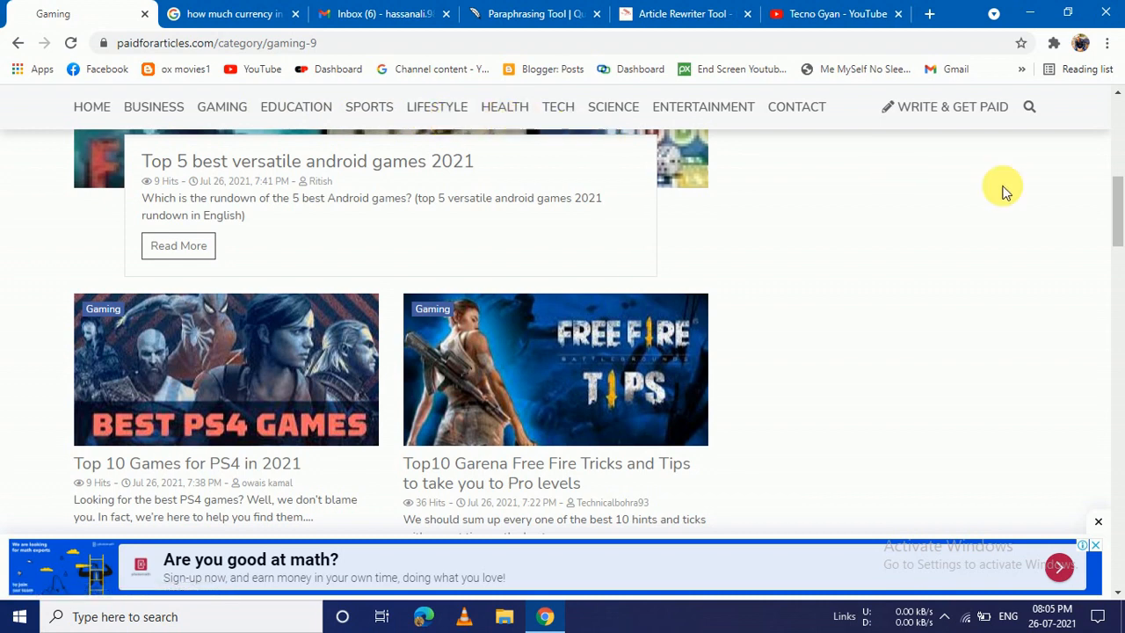
drag(1115, 232, 1092, 231)
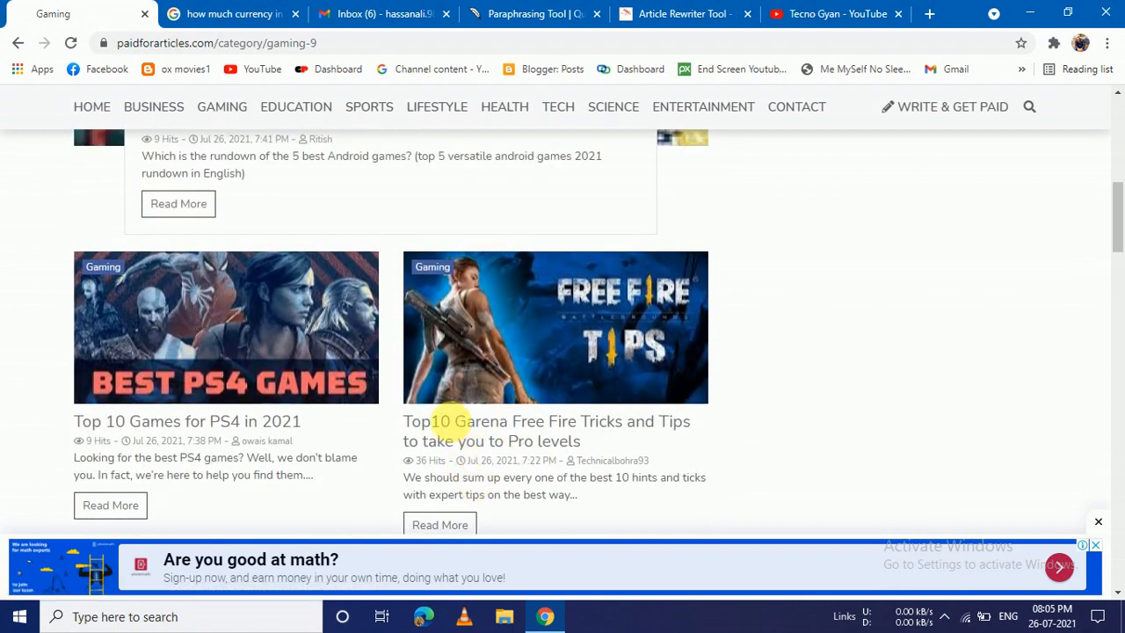
- Open the article "Top10 Garena Free Fire Tricks and Tips to take you to Pro levels" at its "Know your Character Strength" section
click(472, 428)
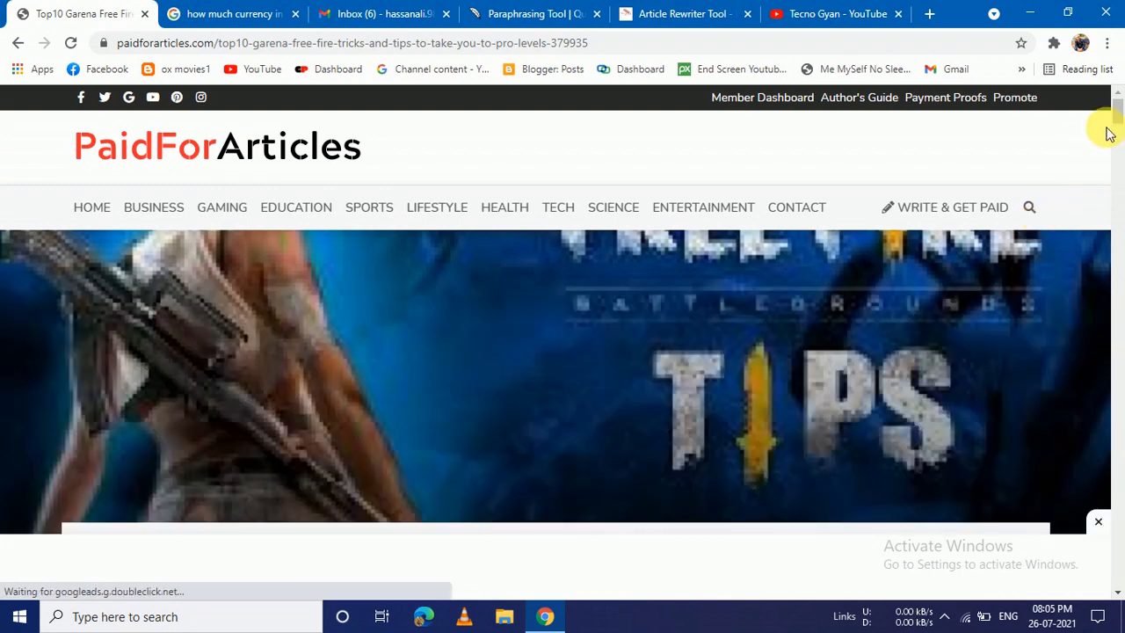
scroll(1109, 118, down, 2)
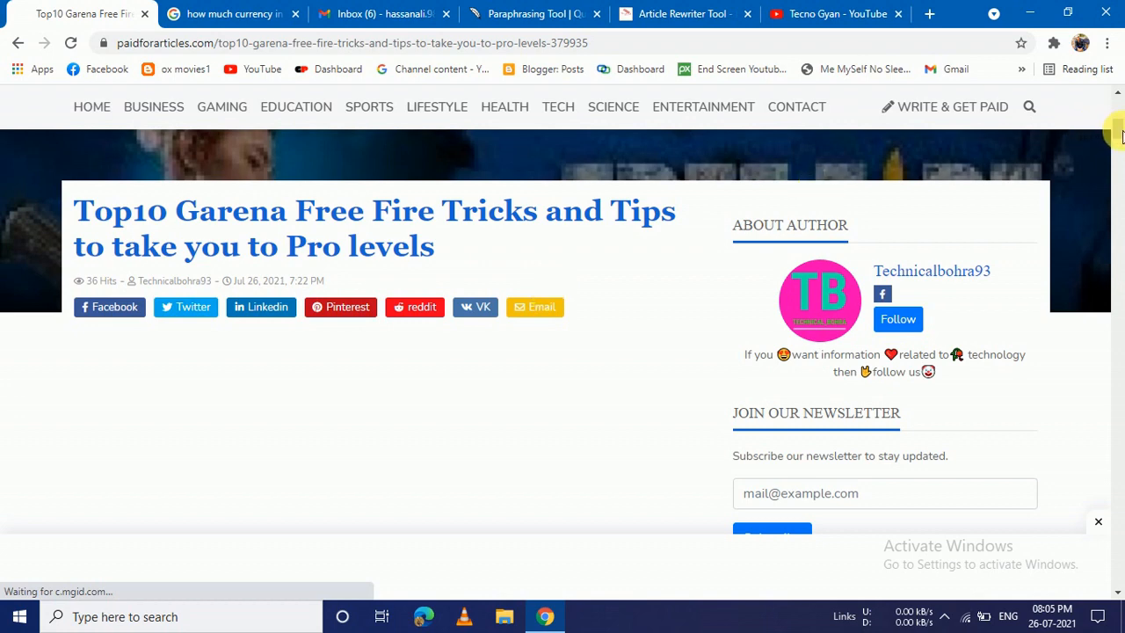
drag(1118, 134, 1118, 145)
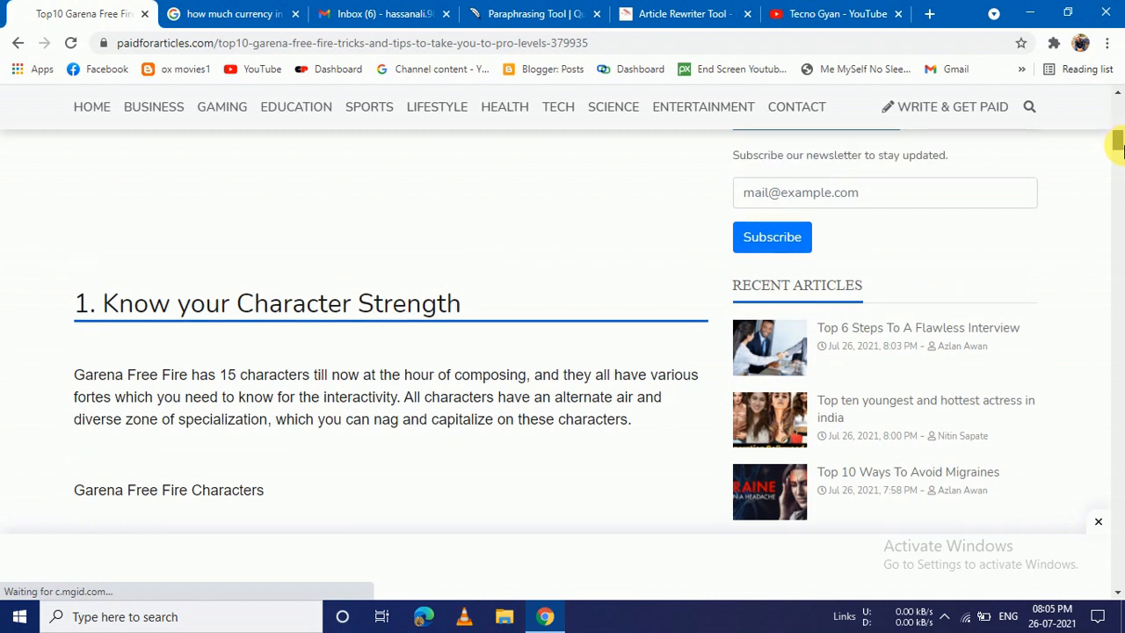
scroll(334, 246, down, 2)
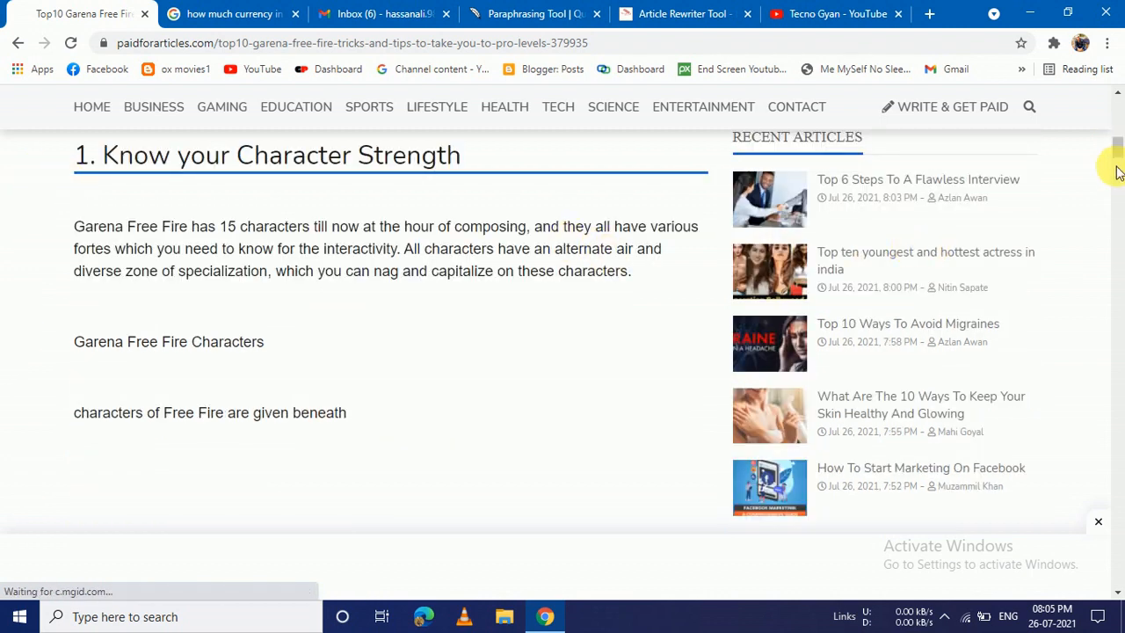
drag(1117, 148, 1114, 143)
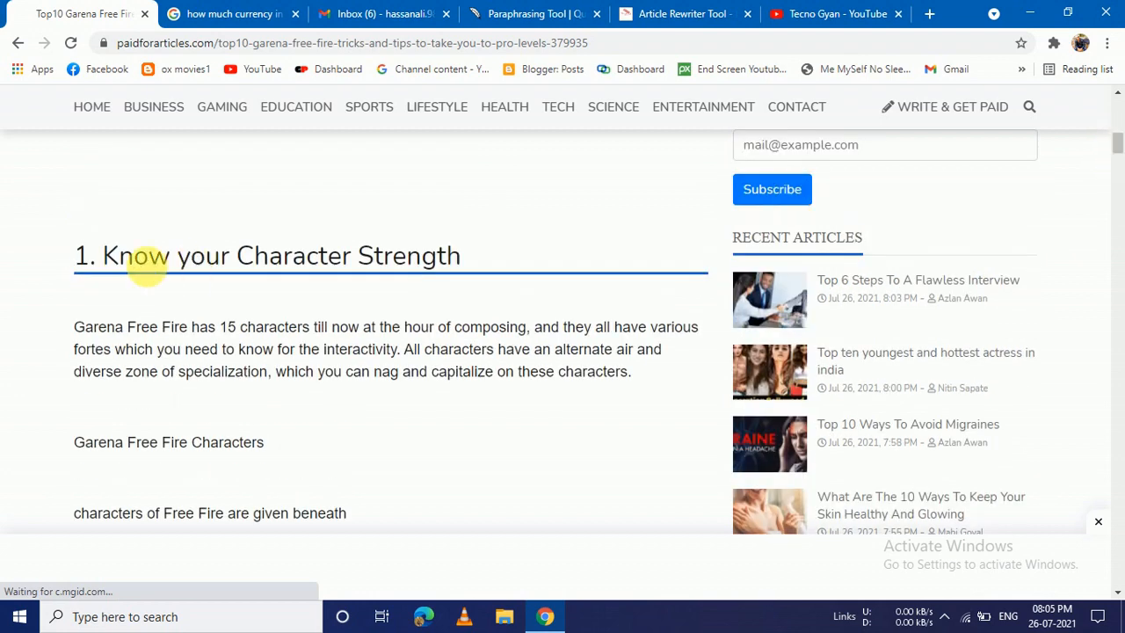
key(ctrl+a)
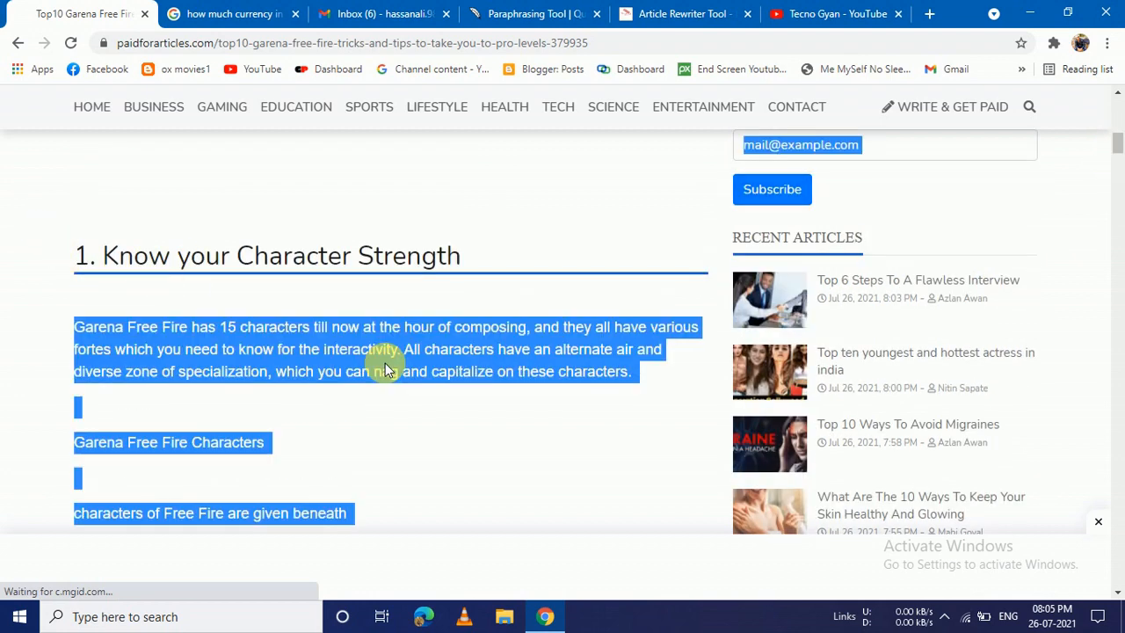
click(385, 363)
click(11, 294)
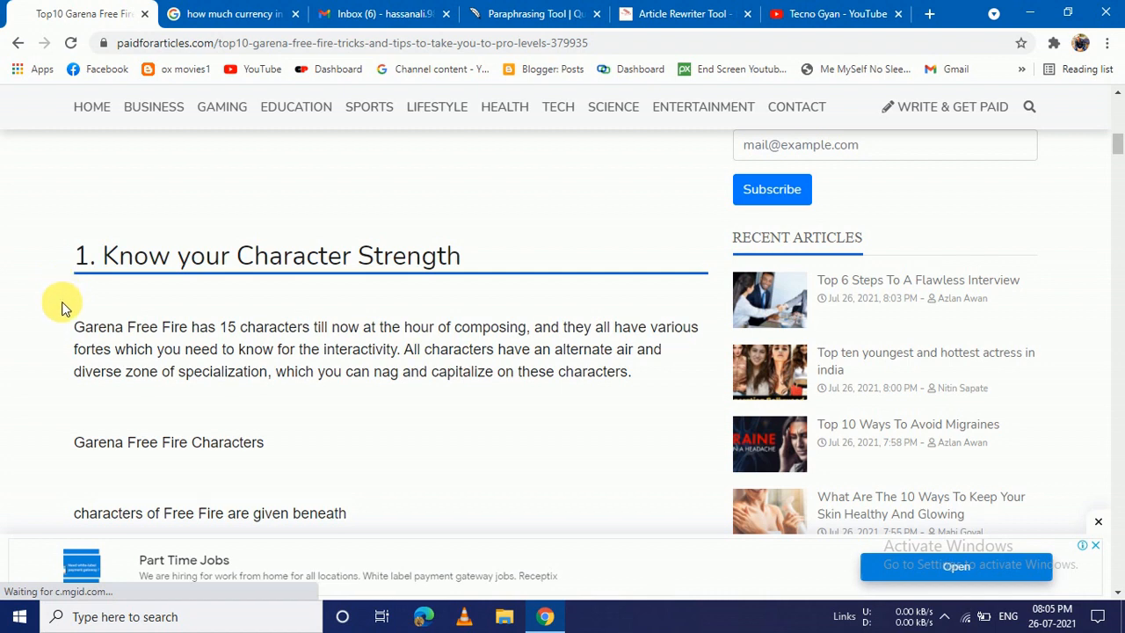
- Copy the paragraph about Garena Free Fire's 15 characters under "1. Know your Character Strength"
drag(88, 295, 635, 393)
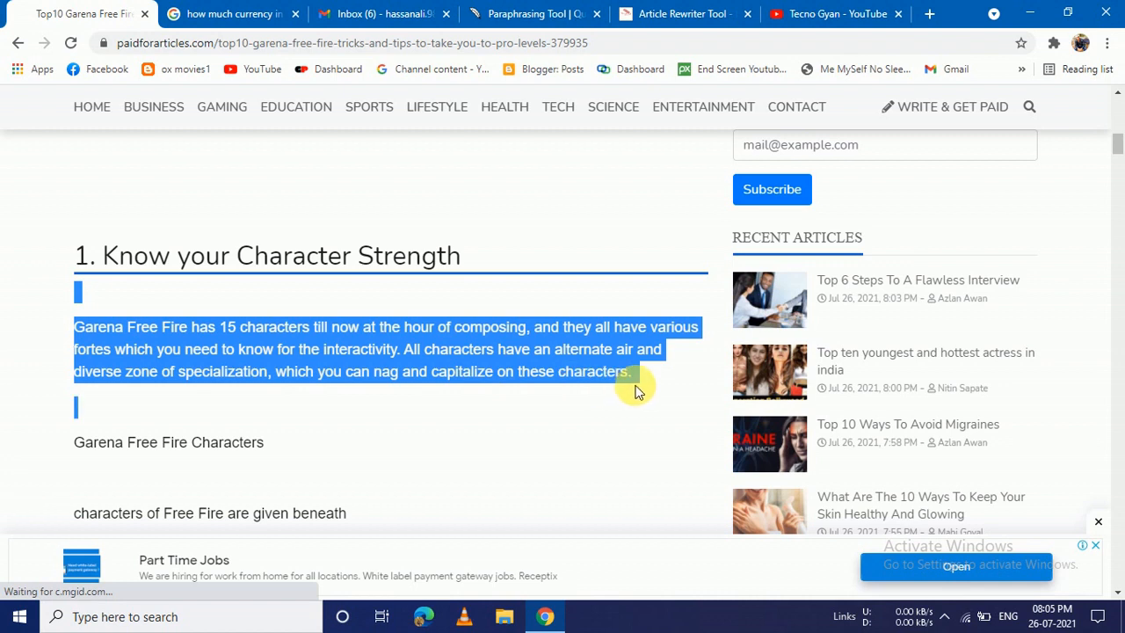
right_click(275, 292)
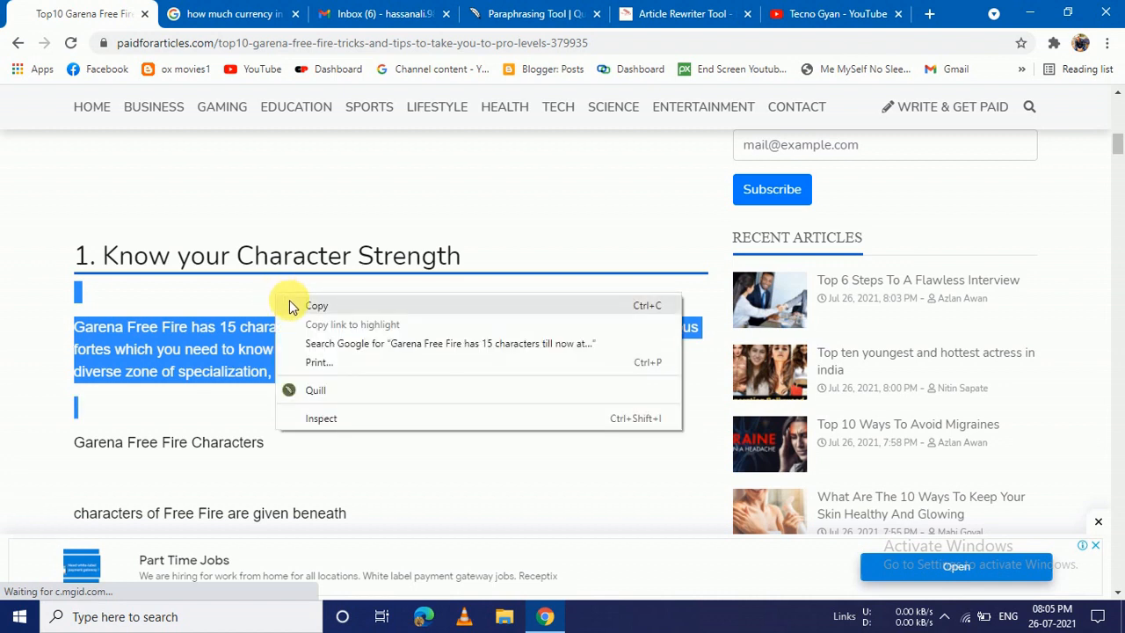
click(295, 304)
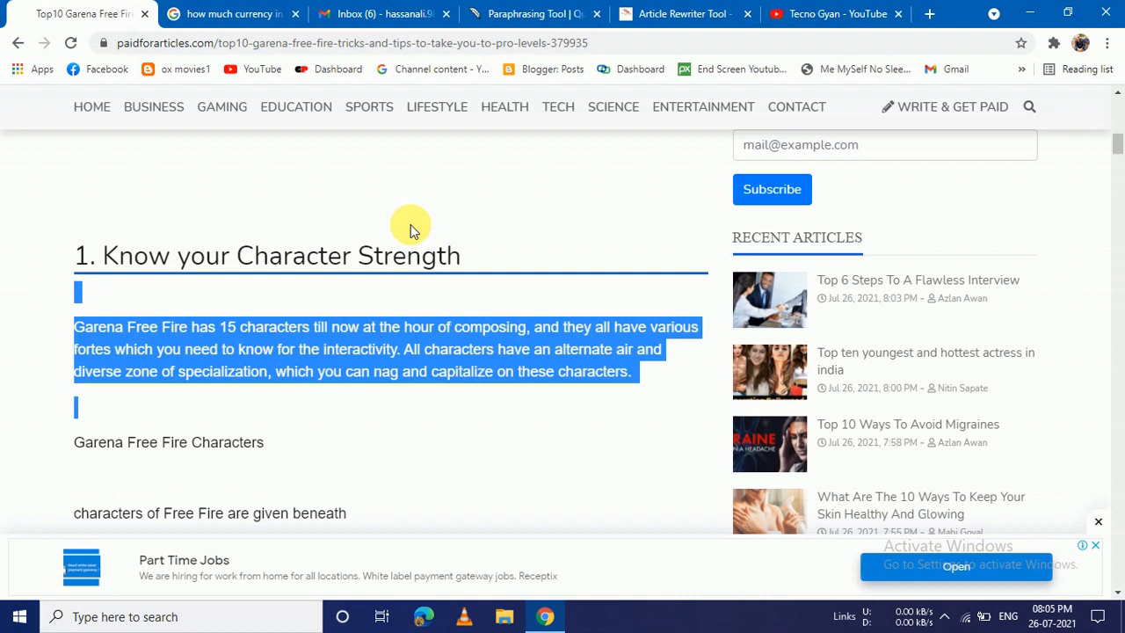
- Switch to QuillBot's Paraphraser and paste the copied Free Fire paragraph as the source text
click(497, 9)
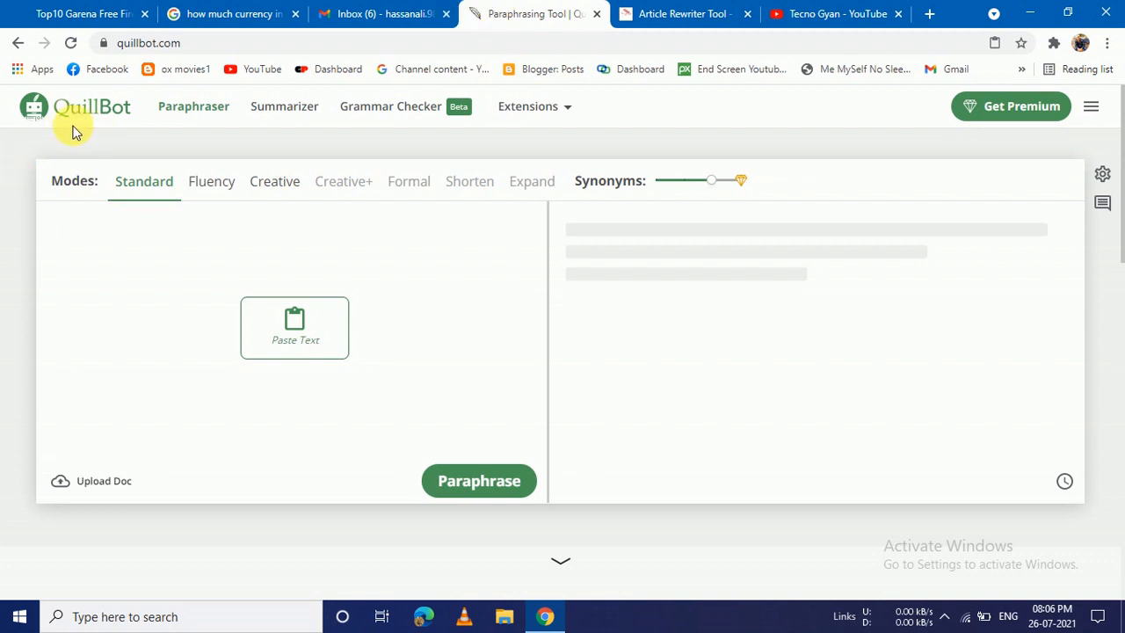
click(668, 7)
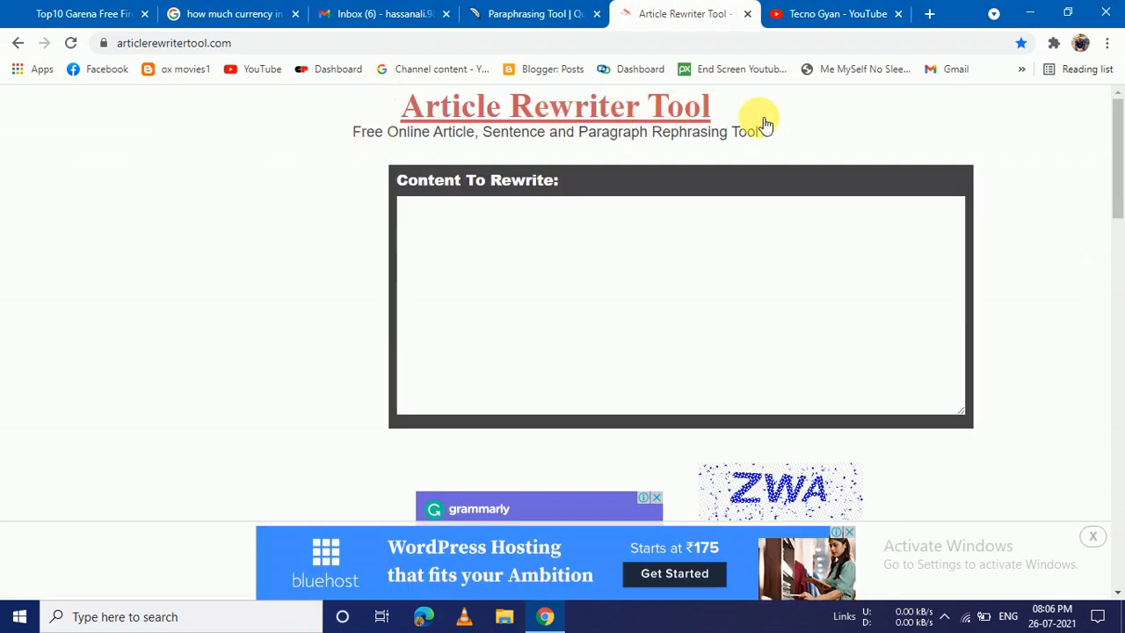
click(496, 17)
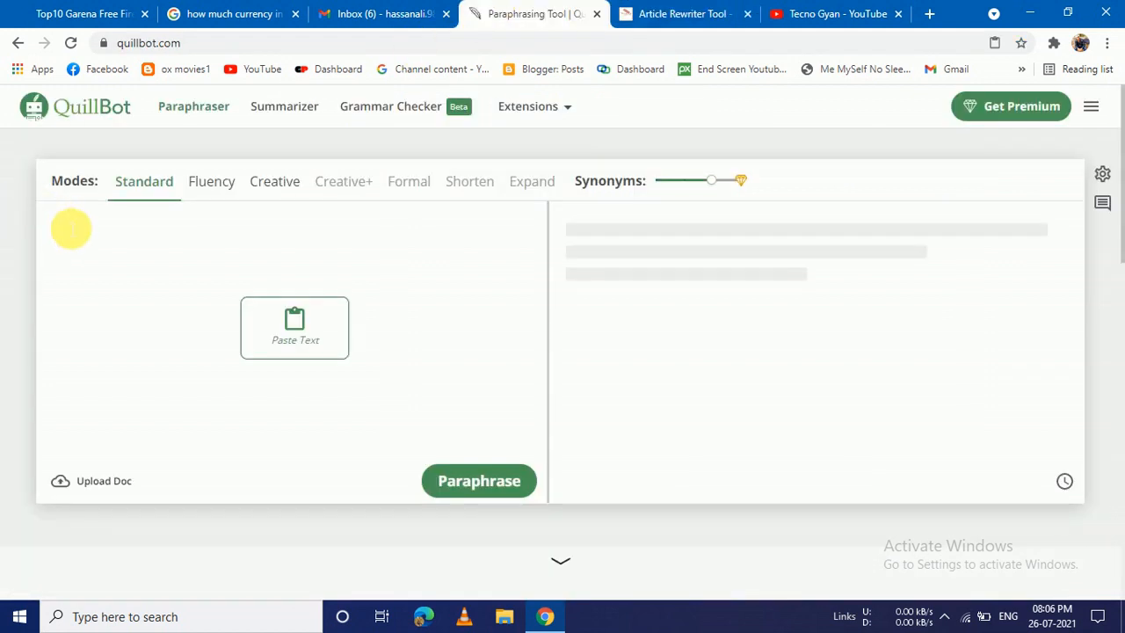
key(ctrl+v)
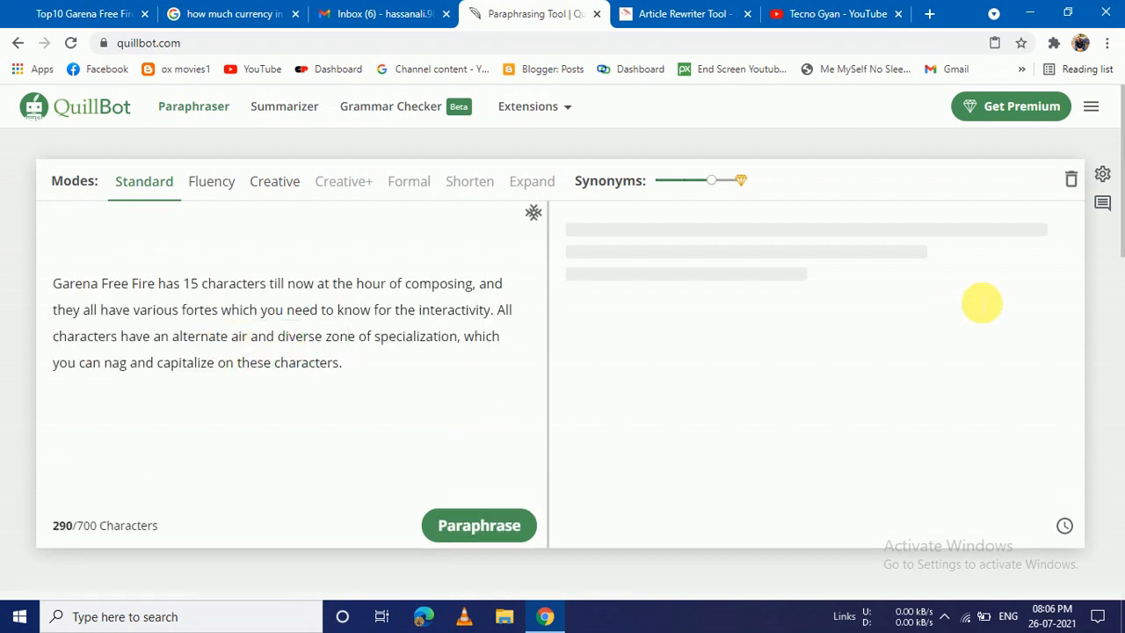
scroll(1112, 163, down, 1)
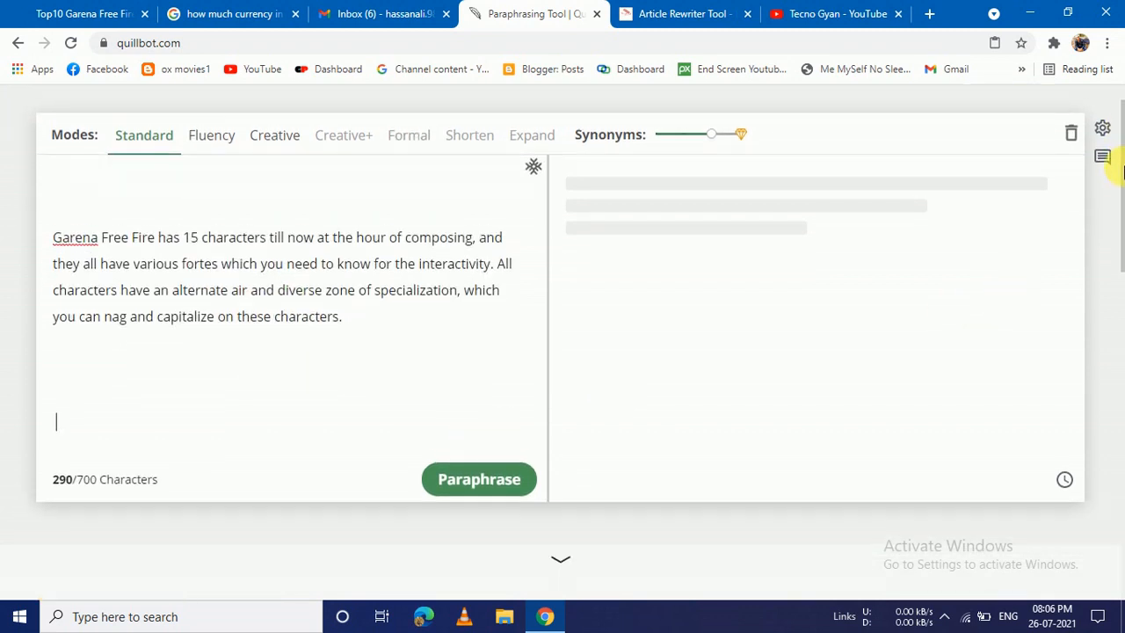
scroll(1116, 156, up, 1)
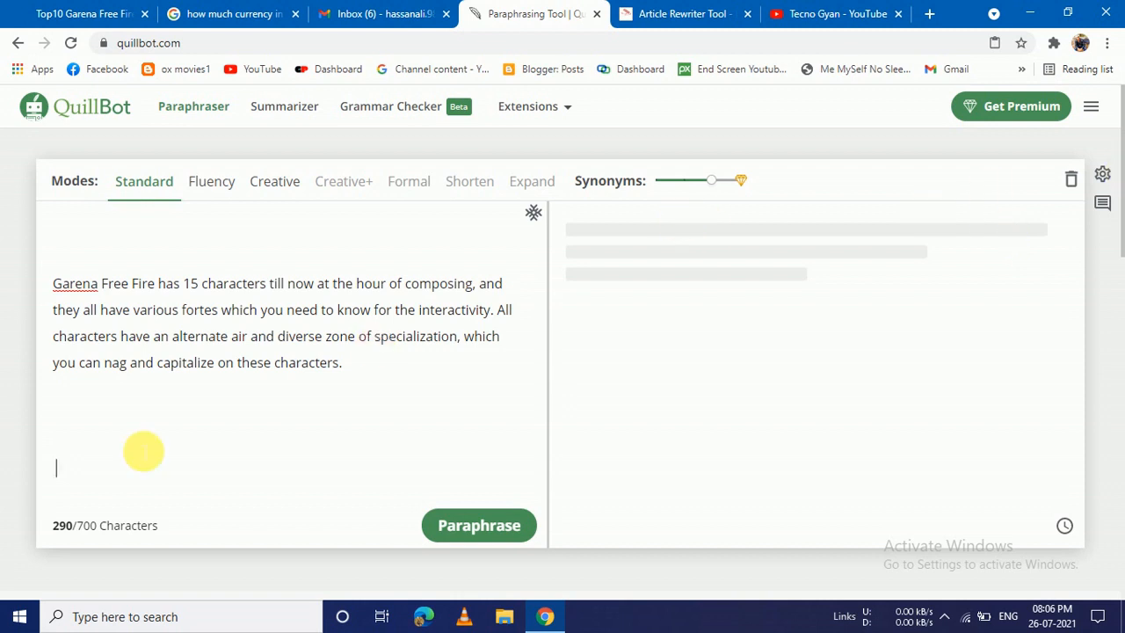
- Switch to Article Rewriter Tool and examine its content box, captcha field and rewrite options
click(651, 13)
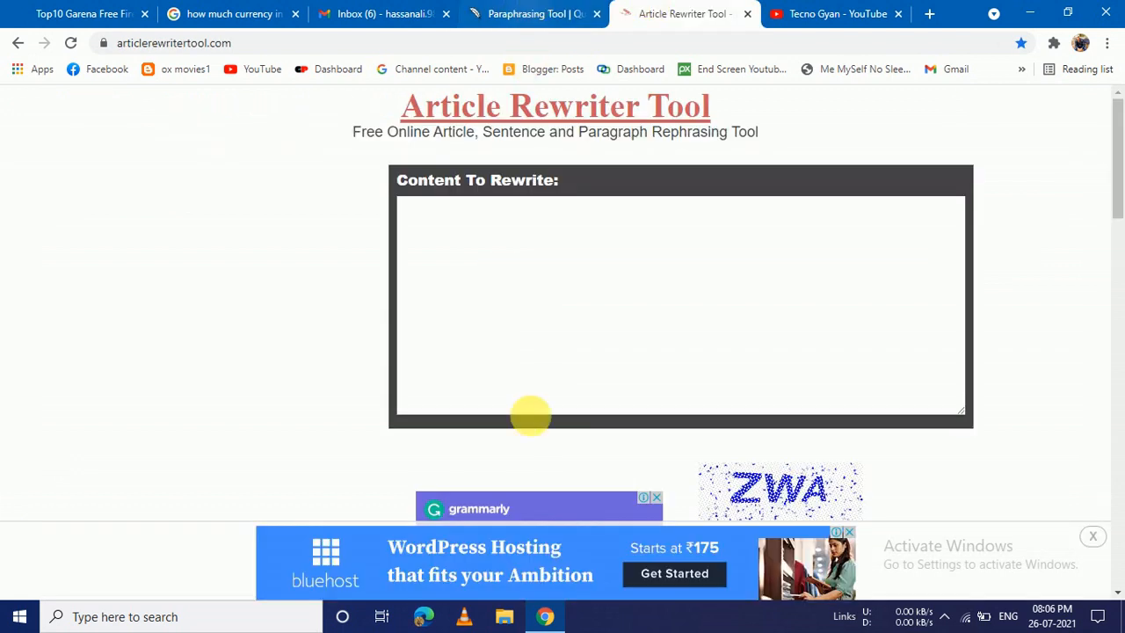
scroll(1118, 189, down, 3)
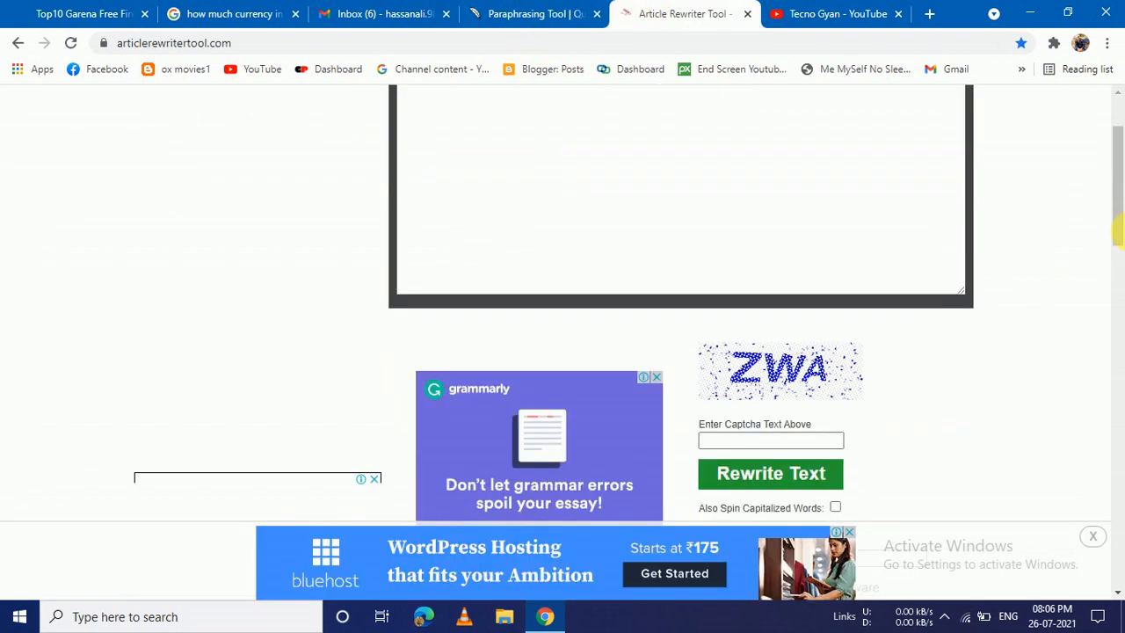
scroll(1118, 189, up, 3)
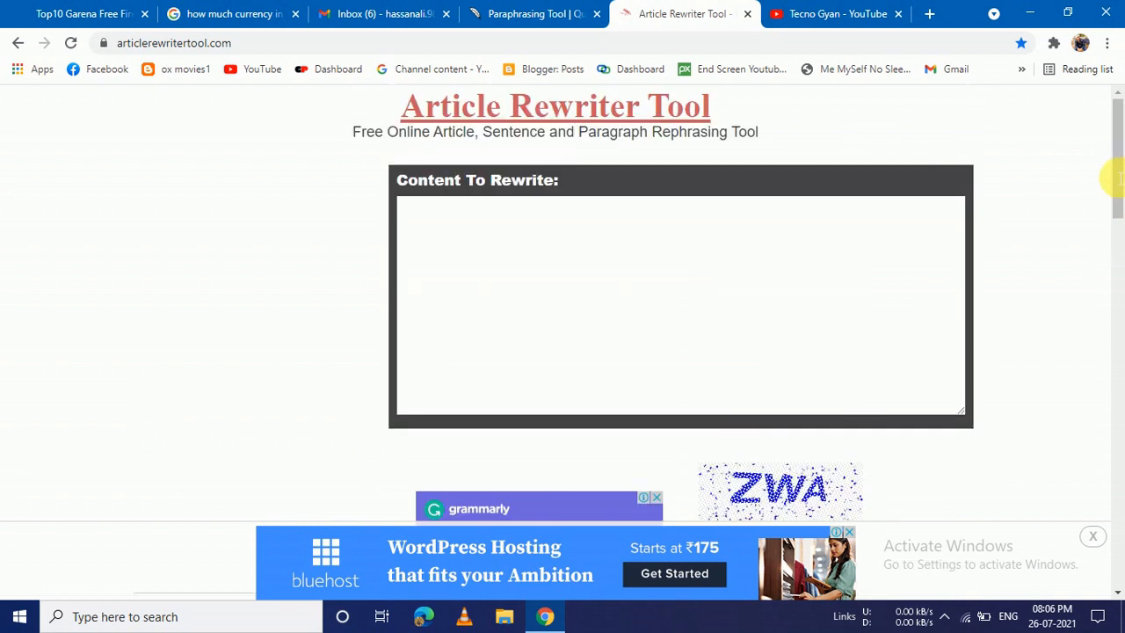
click(453, 127)
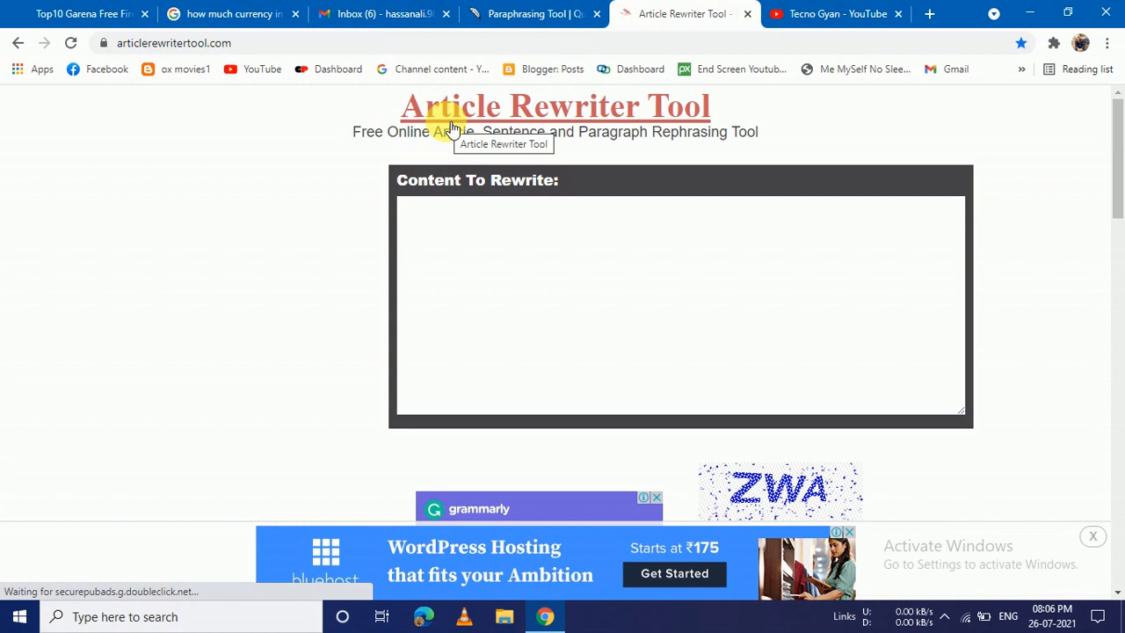
scroll(1118, 150, down, 1)
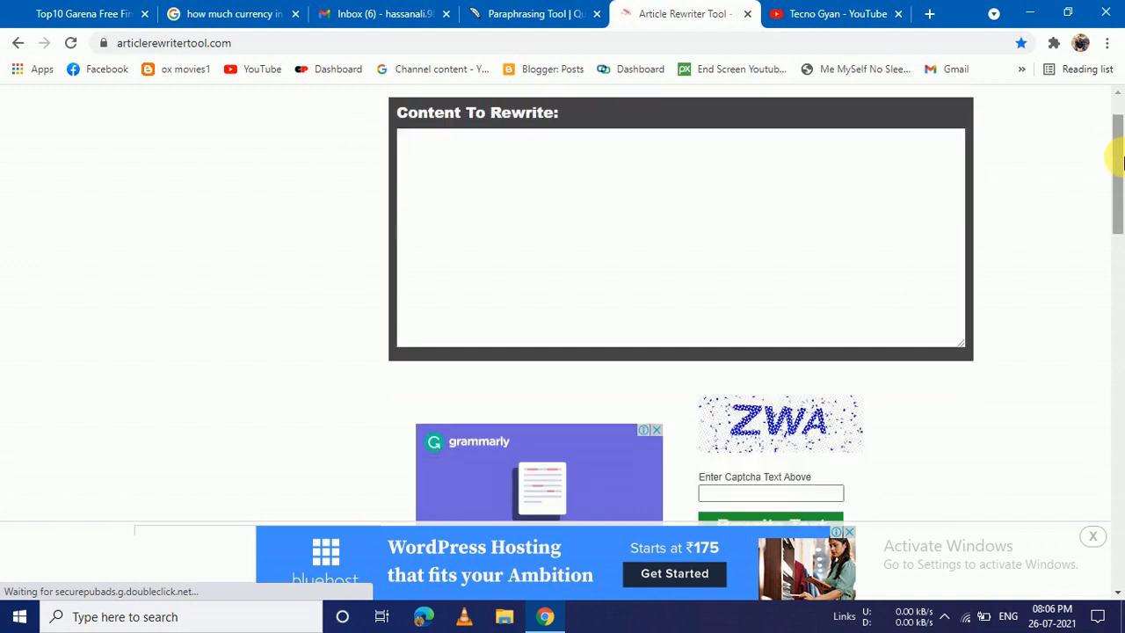
scroll(1116, 167, down, 2)
scroll(1114, 171, up, 3)
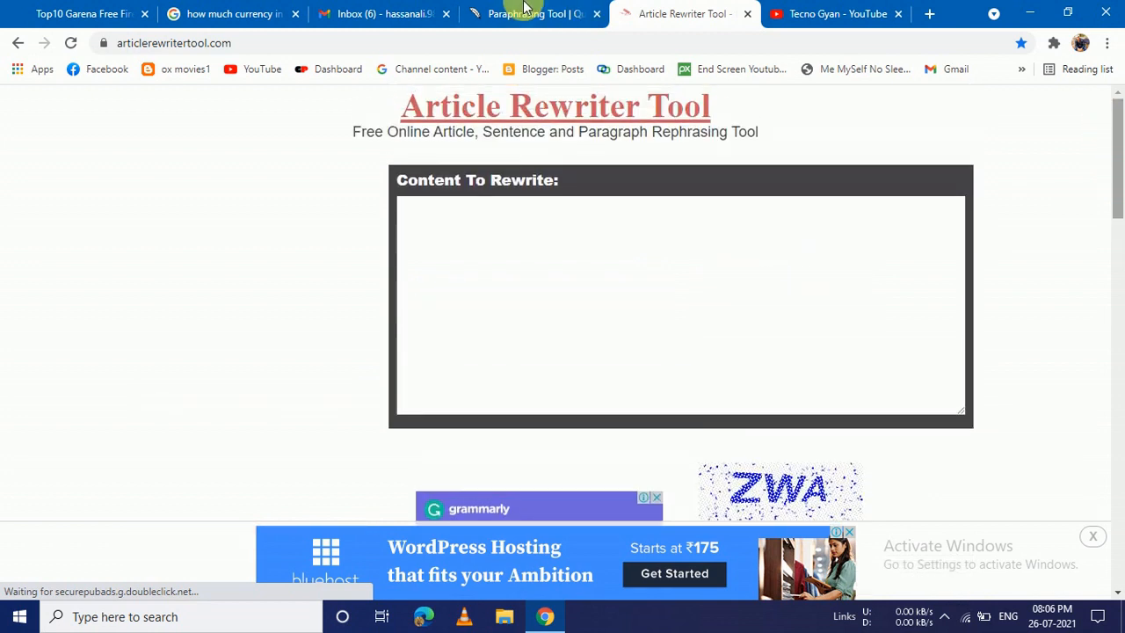
- Return to QuillBot and paraphrase the pasted Free Fire paragraph in Standard mode
click(518, 9)
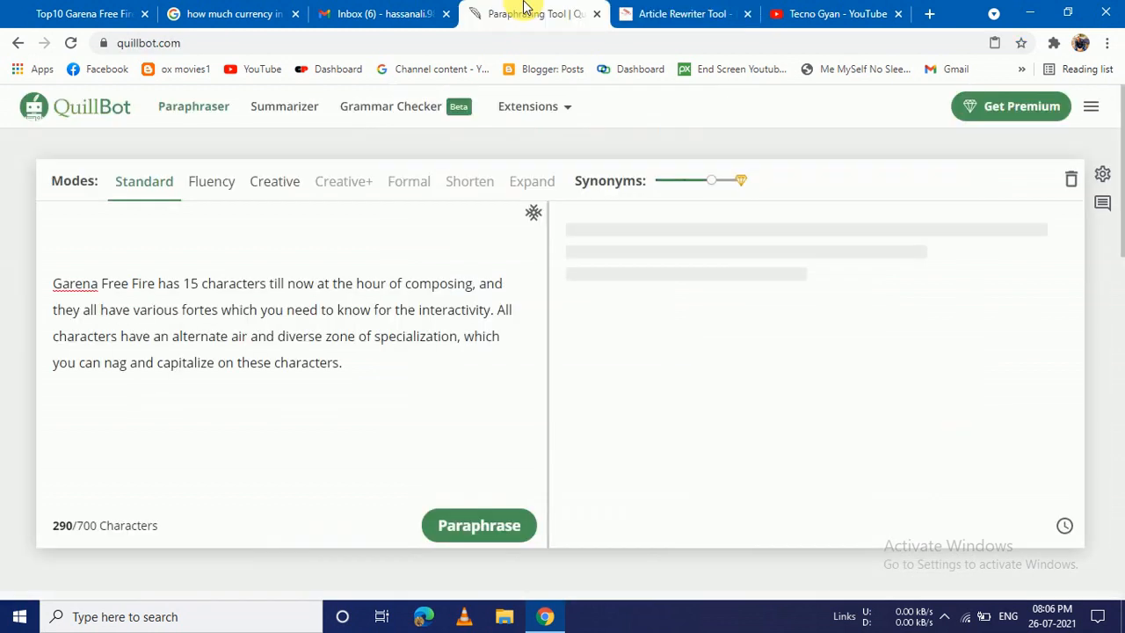
click(485, 530)
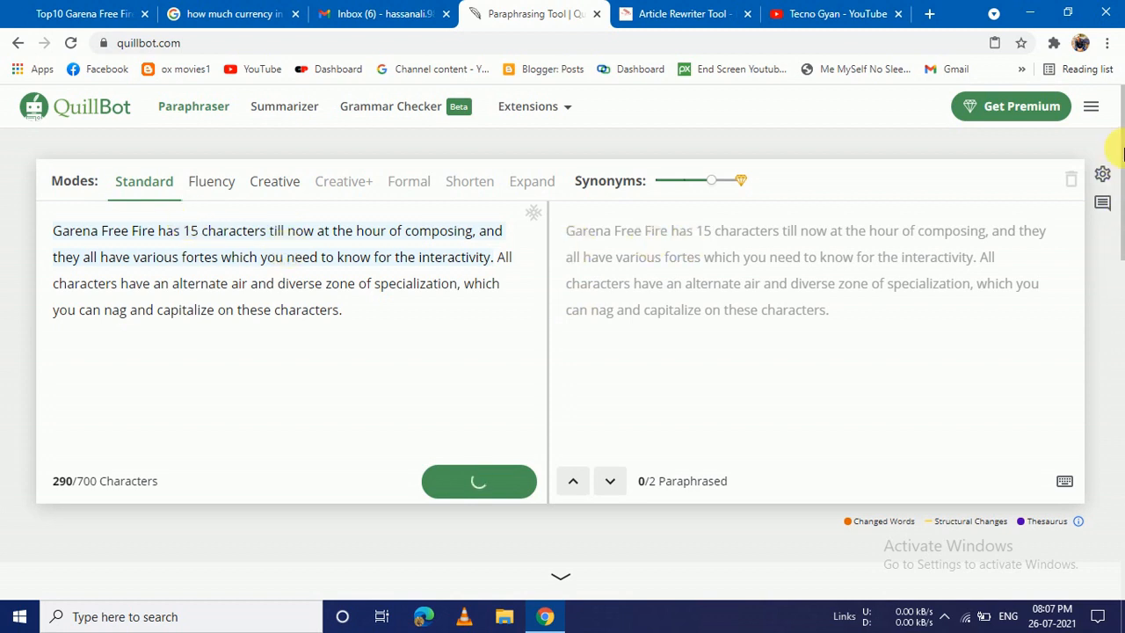
drag(1122, 154, 1122, 244)
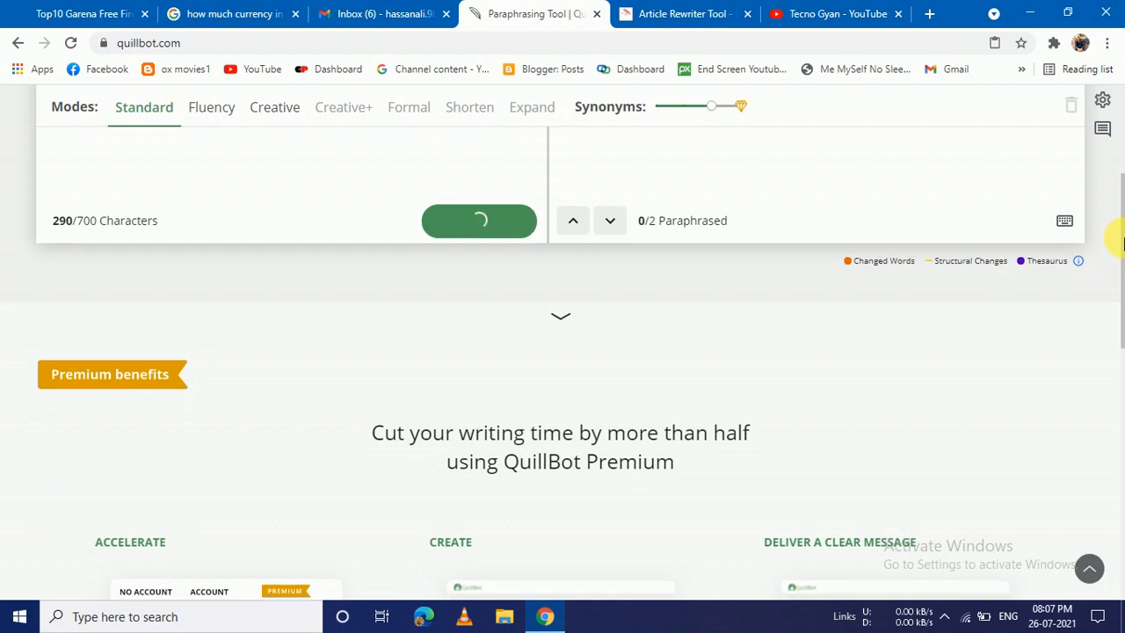
scroll(1120, 237, down, 1)
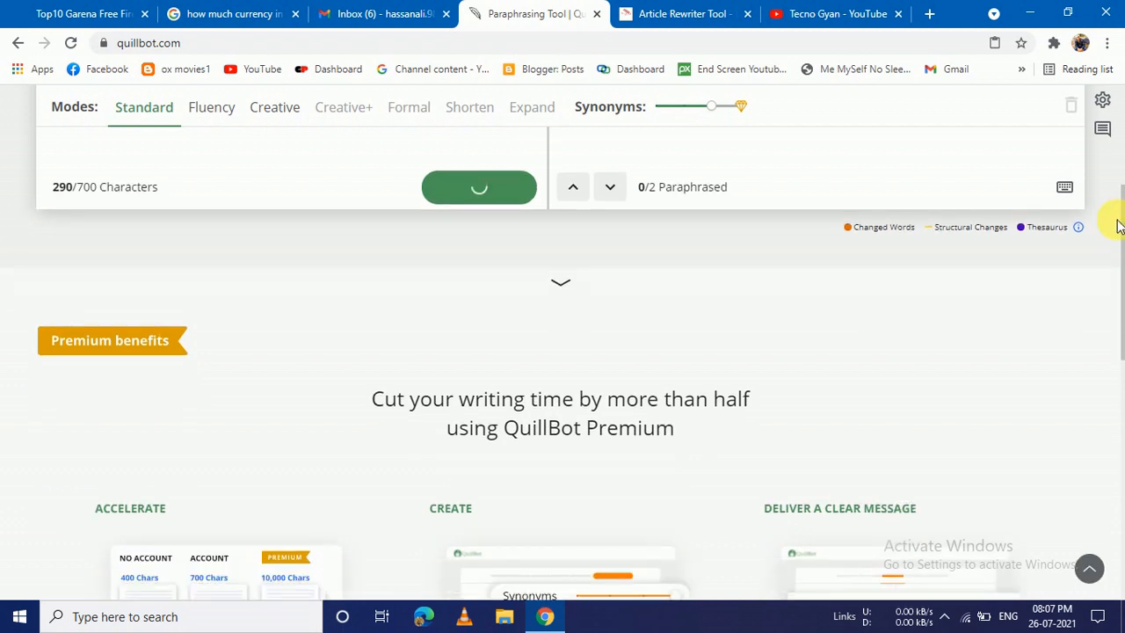
scroll(1121, 255, down, 1)
drag(1122, 259, 1120, 208)
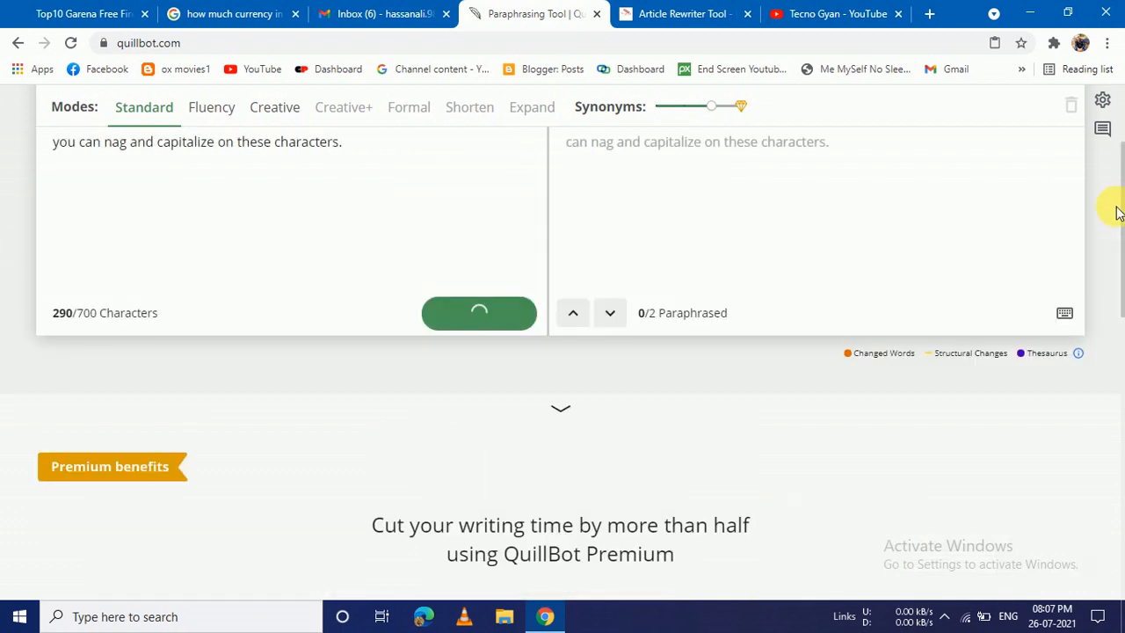
scroll(1117, 97, up, 2)
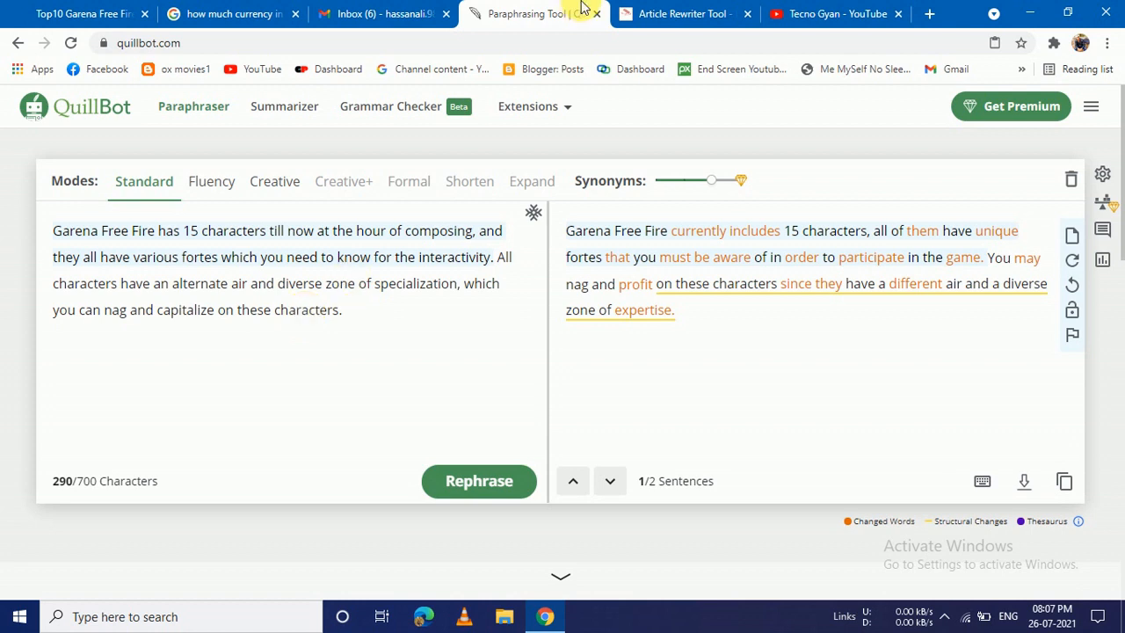
- Switch to Article Rewriter Tool and paste the copied Free Fire paragraph as the content to rewrite
click(670, 15)
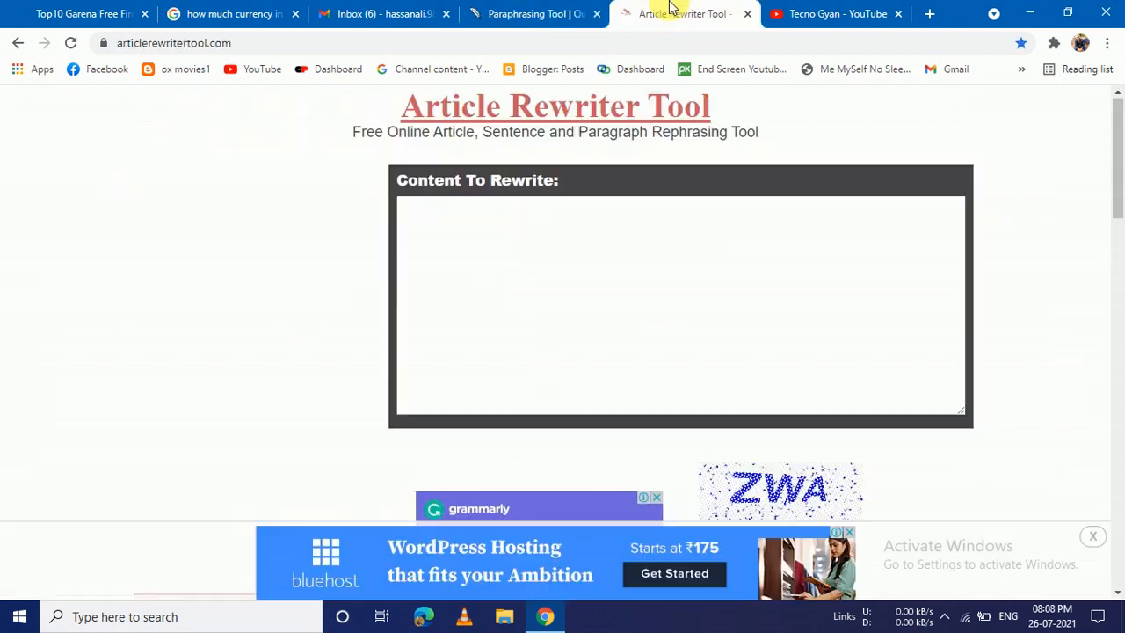
right_click(420, 210)
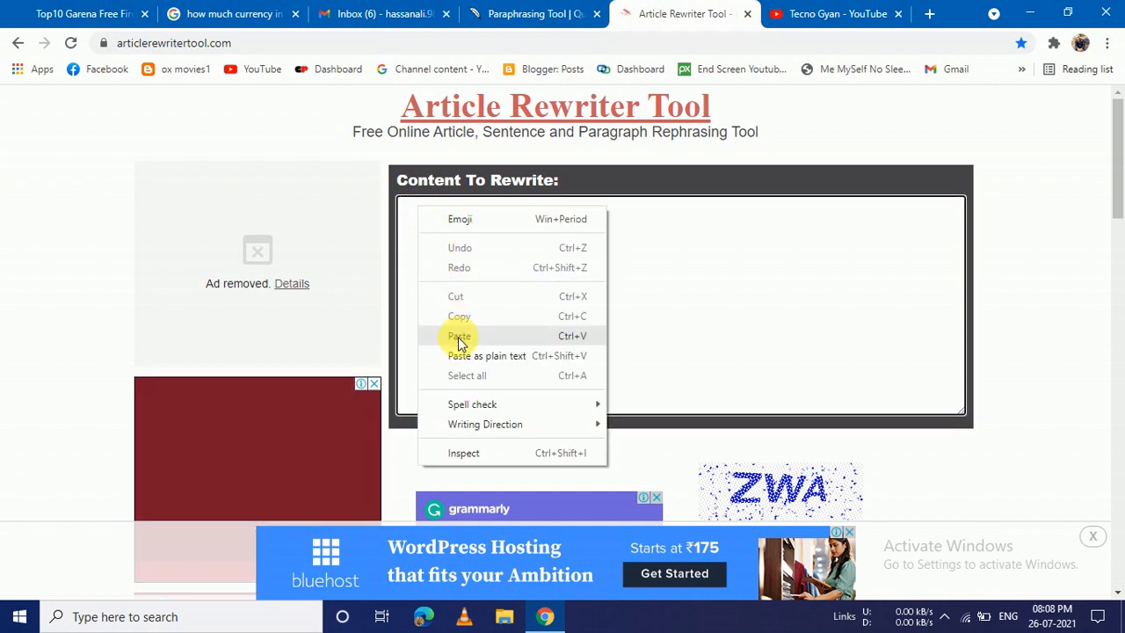
click(459, 336)
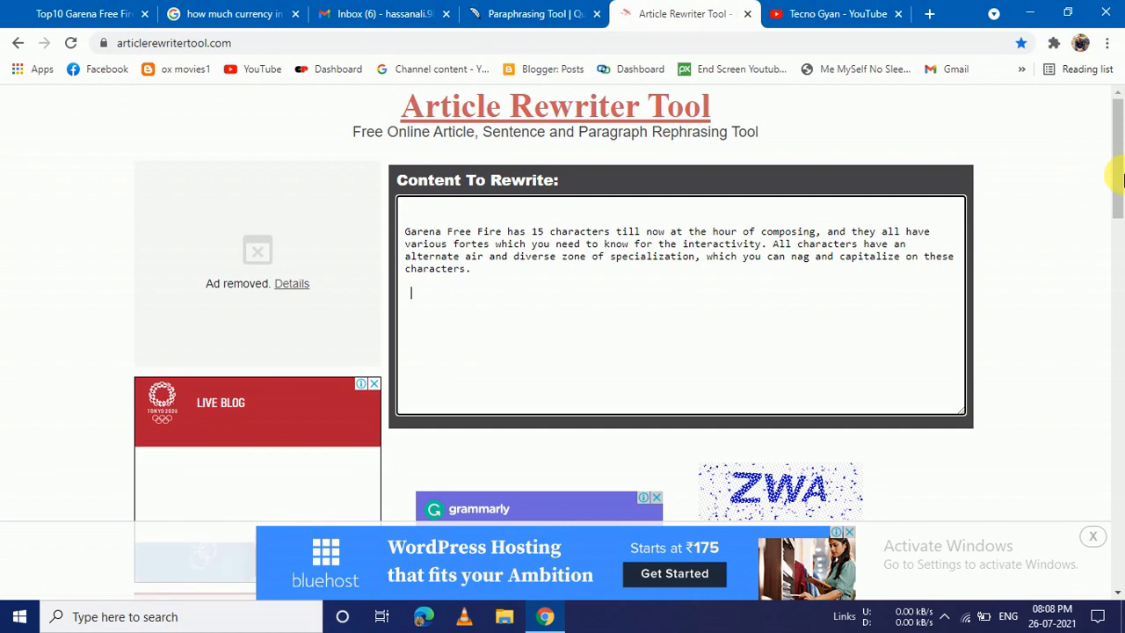
- Enter the displayed captcha text, rewrite the pasted paragraph and review the result
scroll(1117, 141, down, 3)
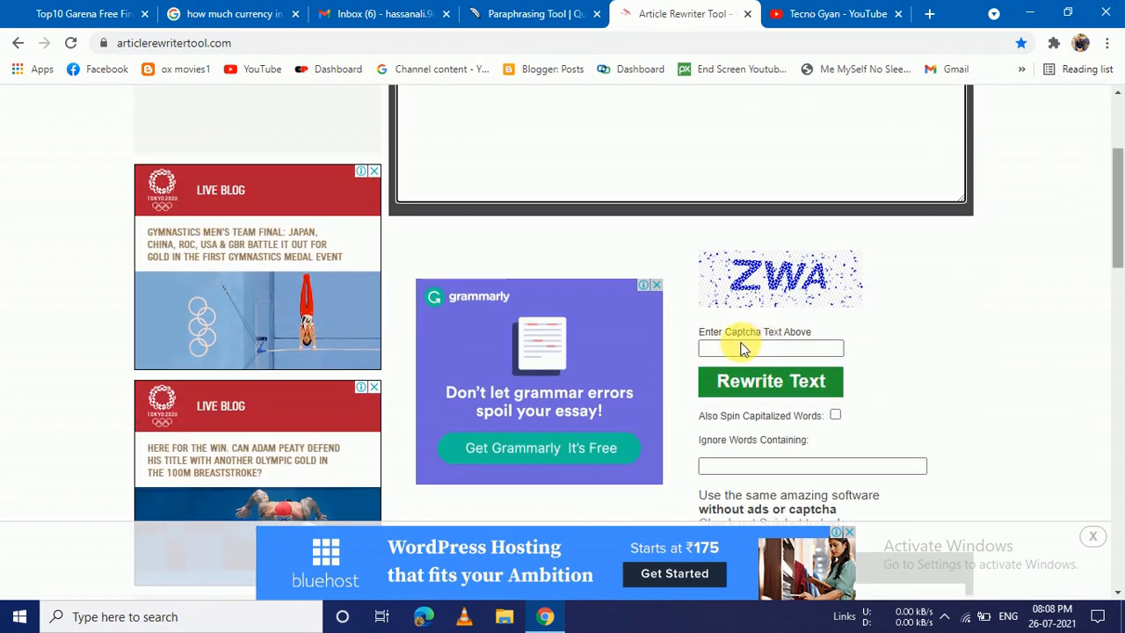
click(741, 350)
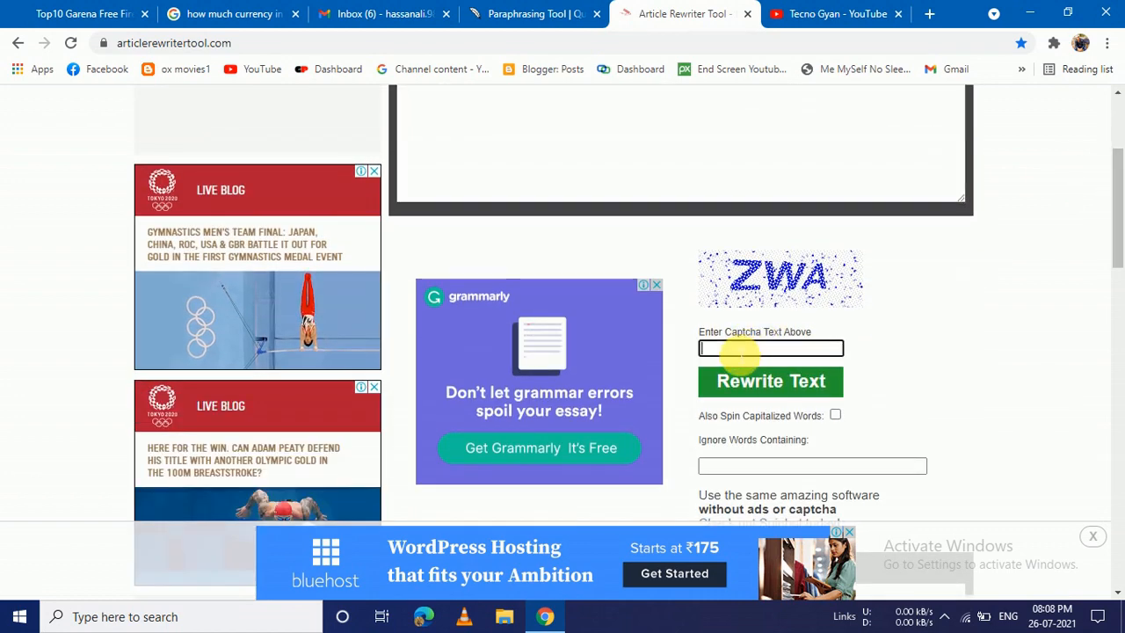
text(Z)
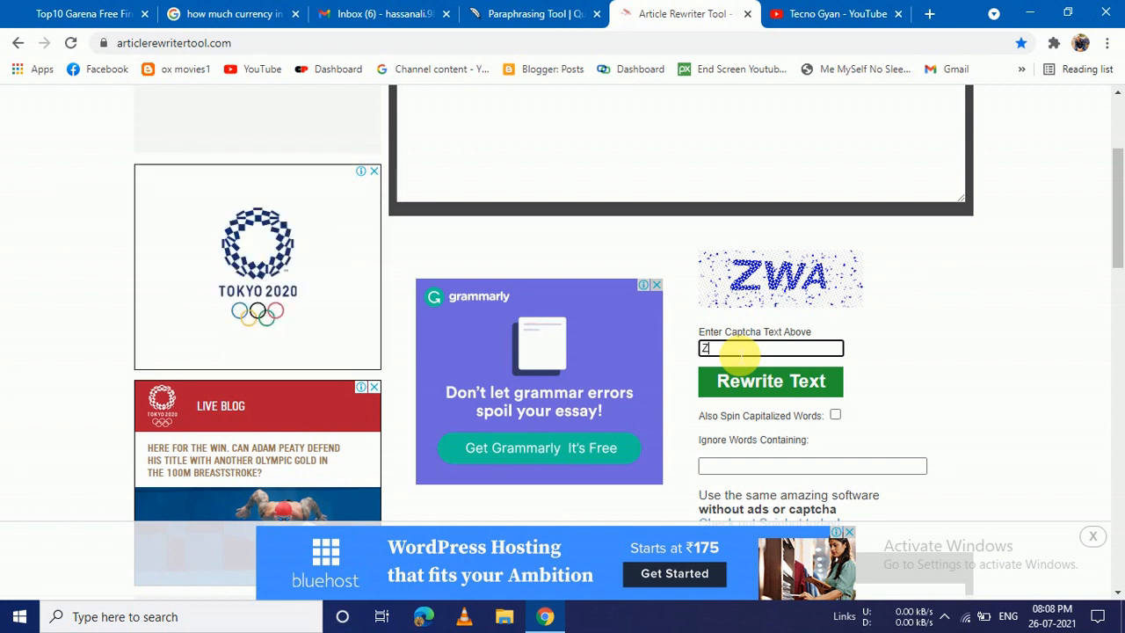
text(WA)
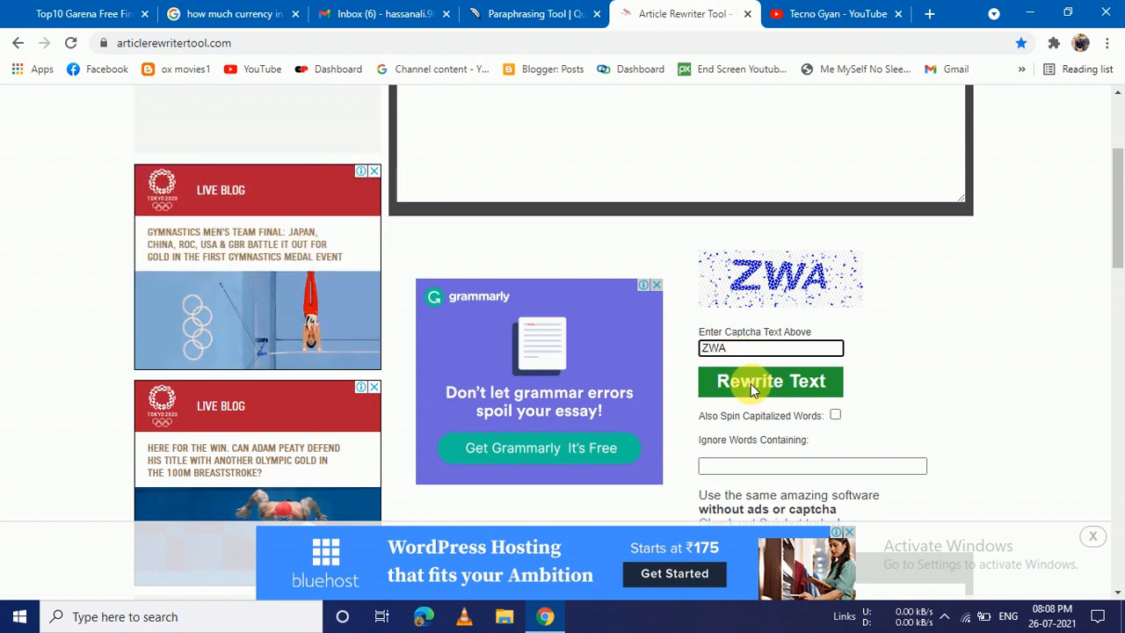
click(751, 387)
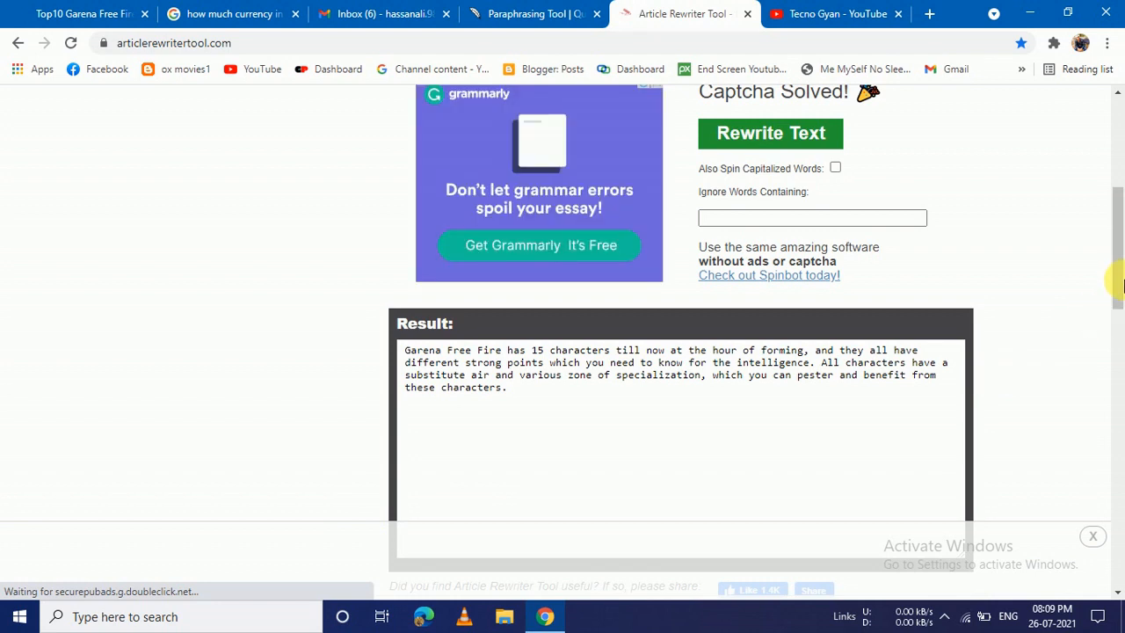
scroll(1120, 276, down, 1)
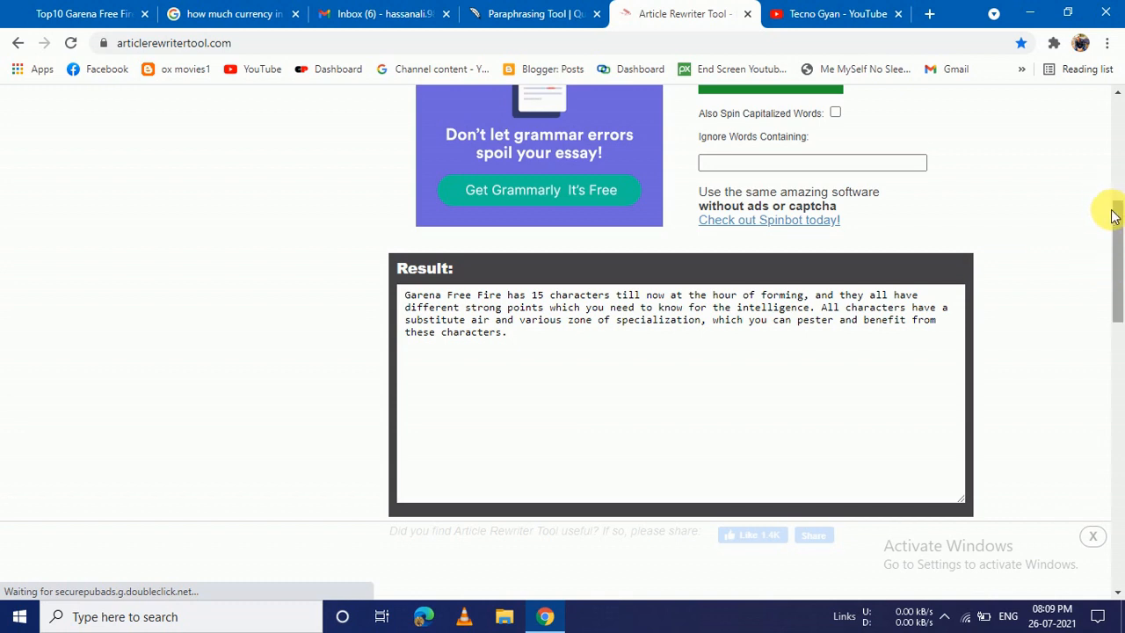
scroll(1109, 230, up, 3)
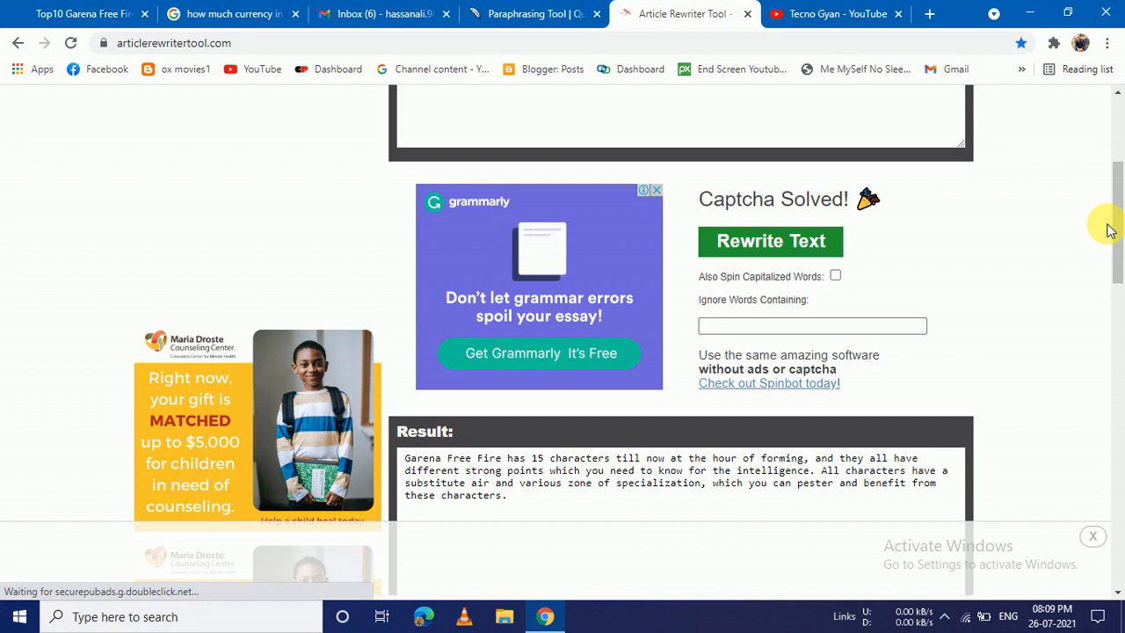
drag(1110, 231, 1116, 155)
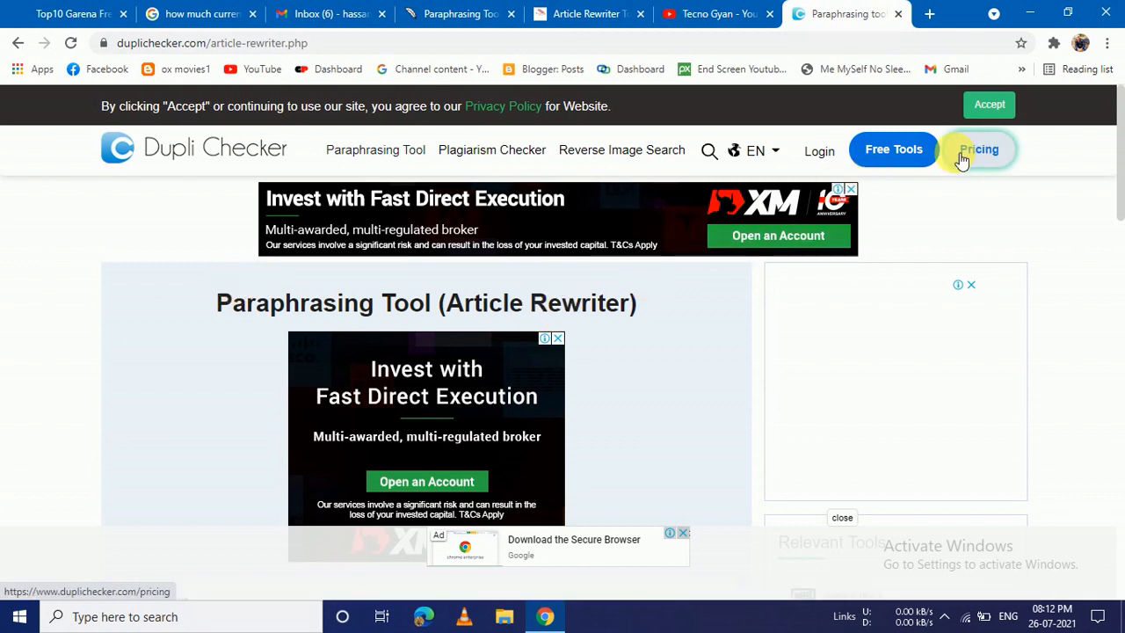
- Paste the copied Free Fire paragraph as the source text in Dupli Checker's Paraphrasing Tool
scroll(1114, 214, down, 3)
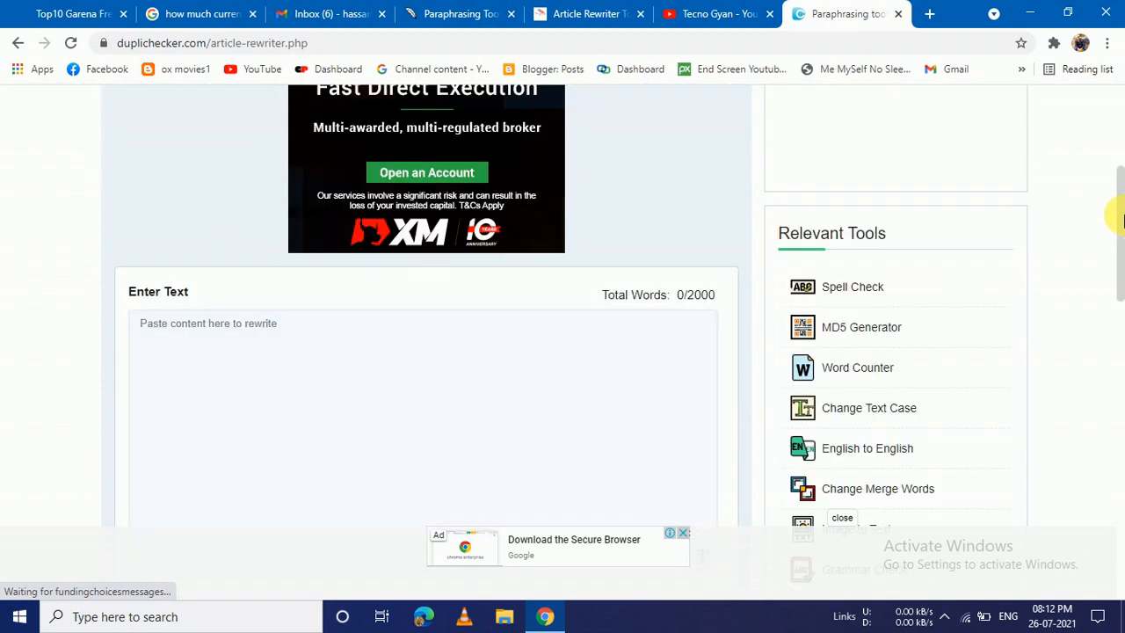
scroll(1113, 231, down, 1)
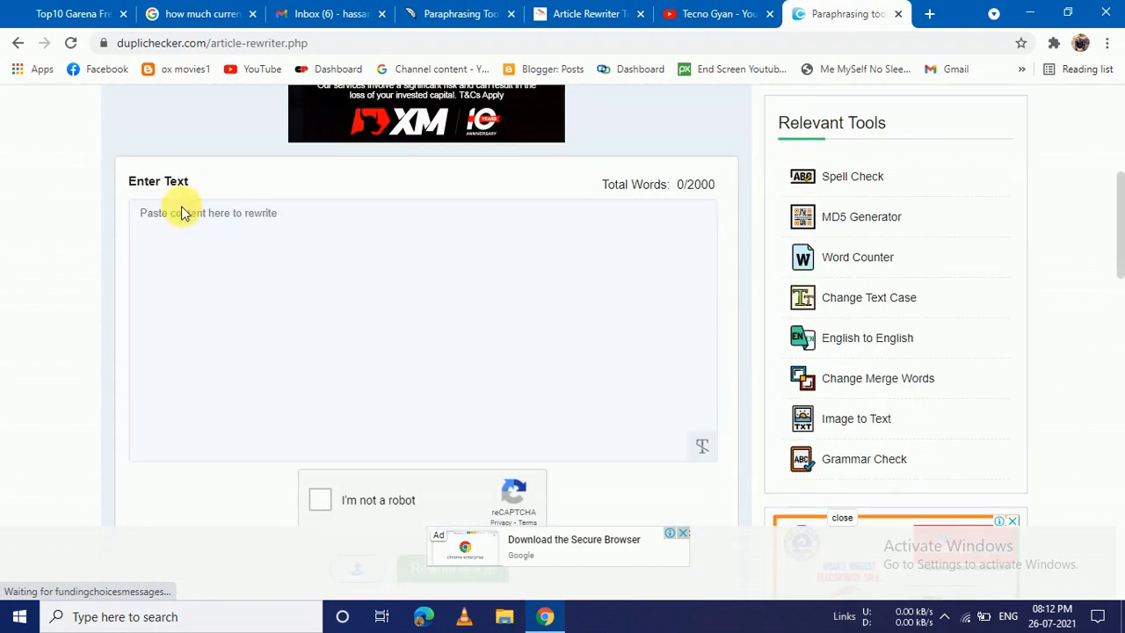
click(181, 215)
right_click(182, 215)
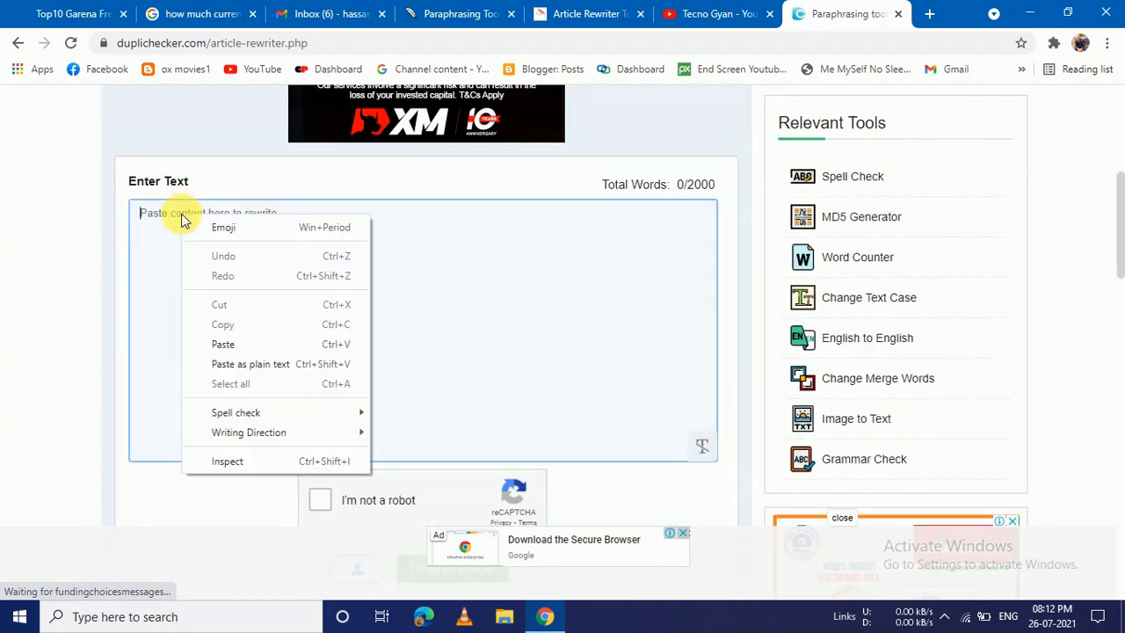
click(231, 347)
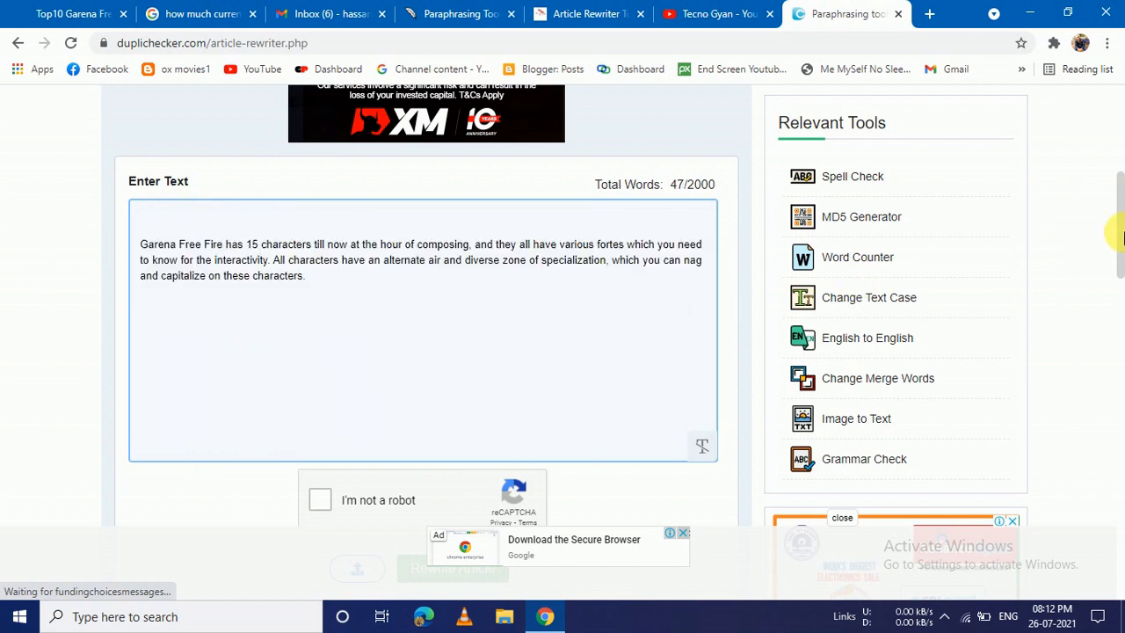
- Complete the "I'm not a robot" check and rewrite the pasted paragraph in Dupli Checker
scroll(1115, 253, down, 1)
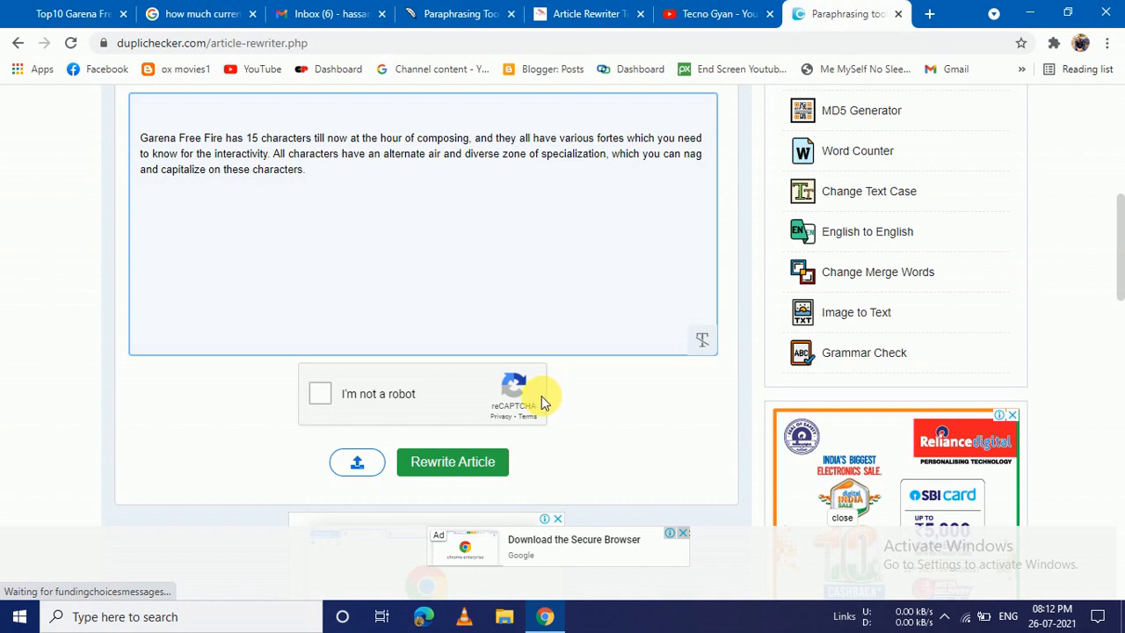
click(318, 396)
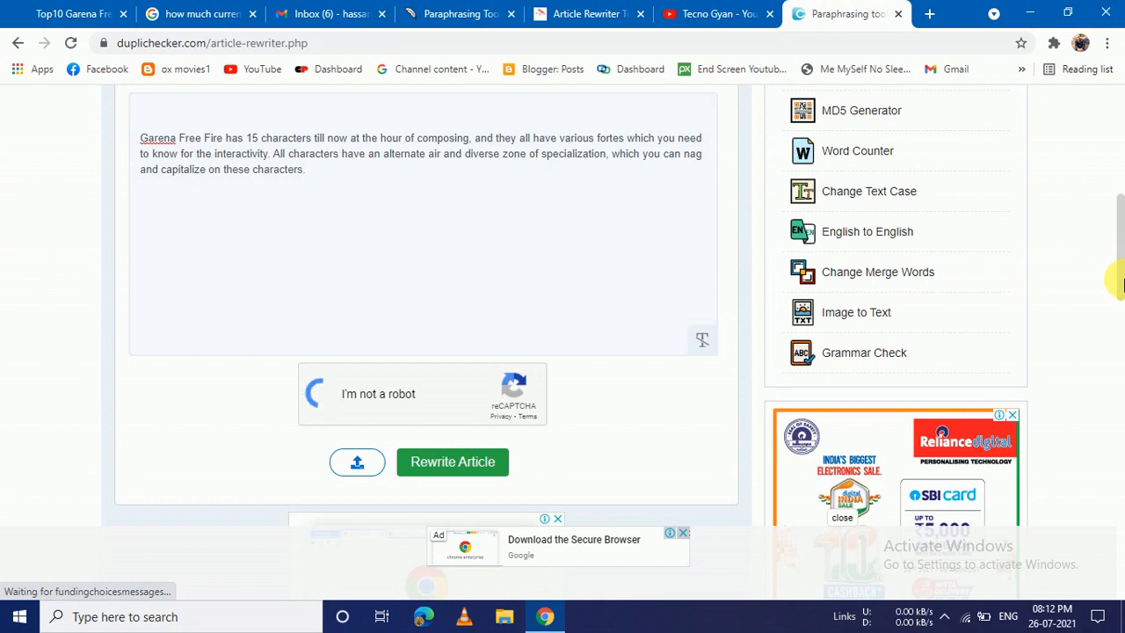
scroll(1116, 263, down, 2)
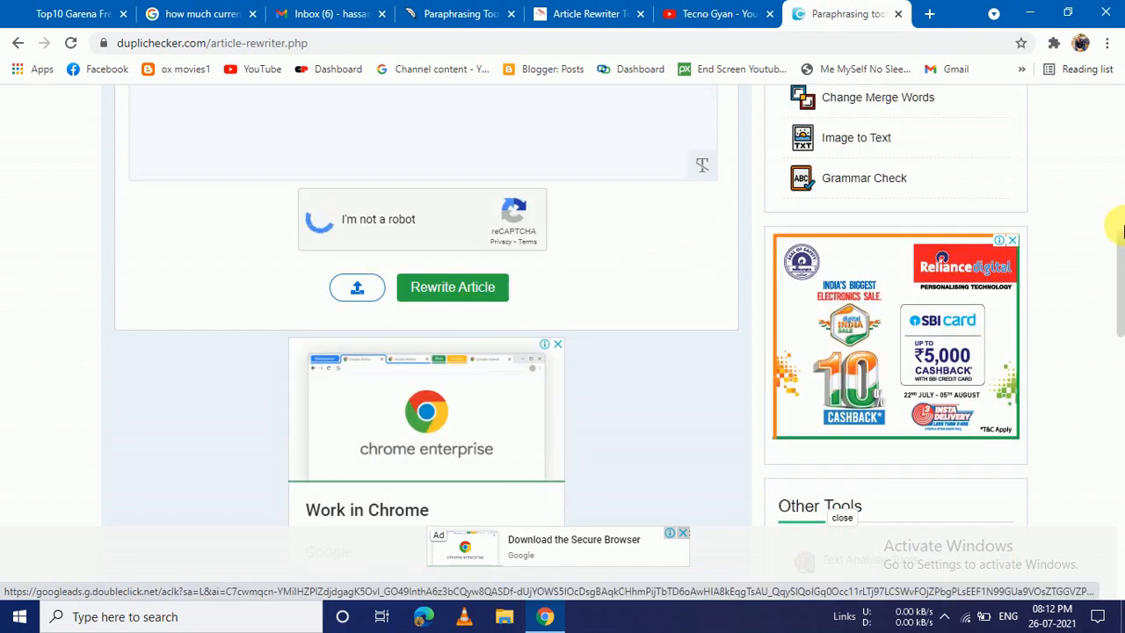
scroll(1119, 268, down, 2)
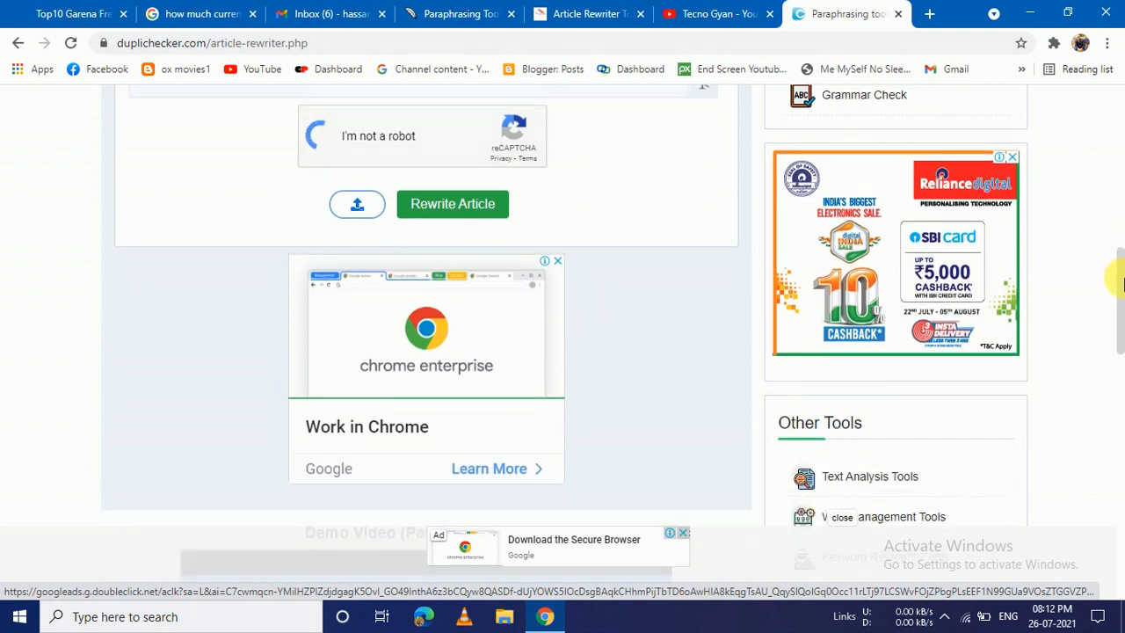
scroll(1117, 301, down, 1)
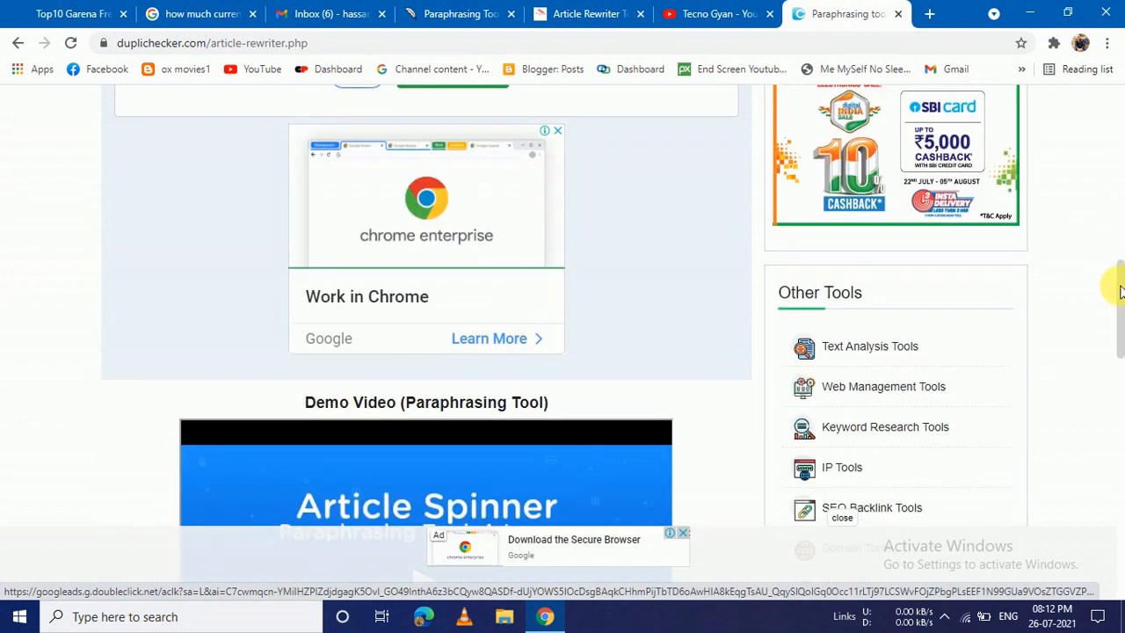
scroll(1117, 284, up, 2)
key(Return)
scroll(1115, 251, up, 2)
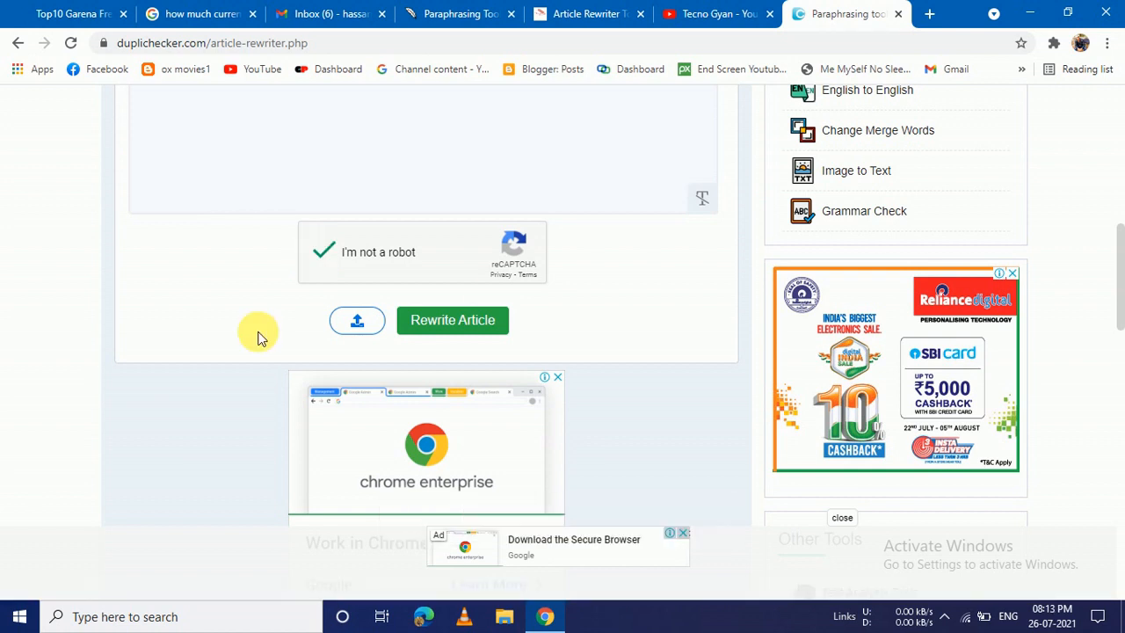
click(459, 319)
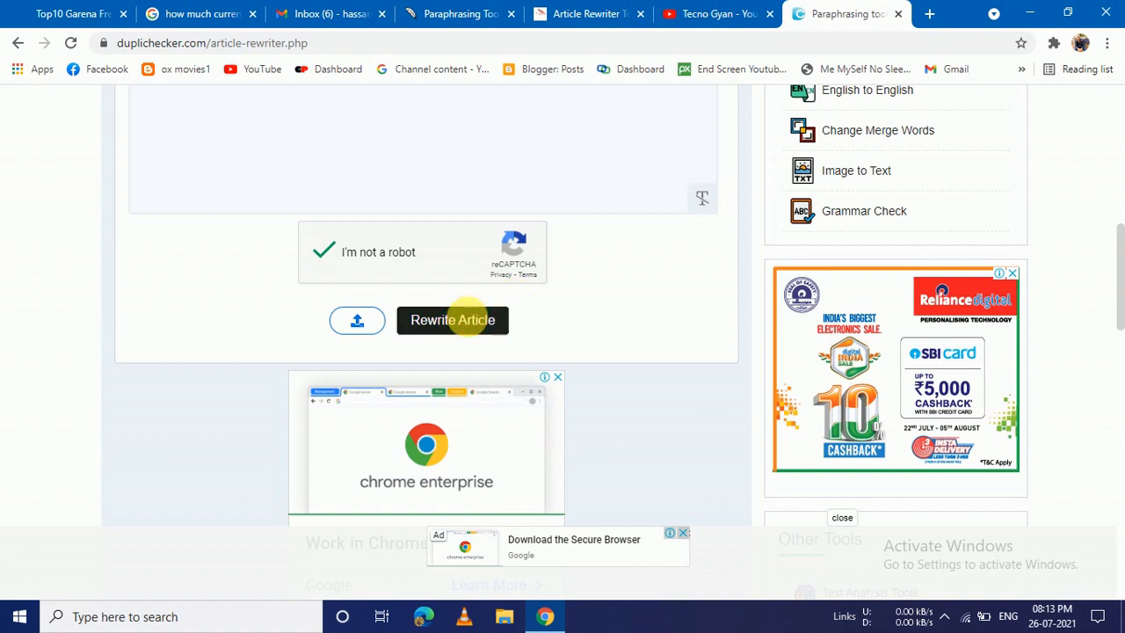
click(473, 322)
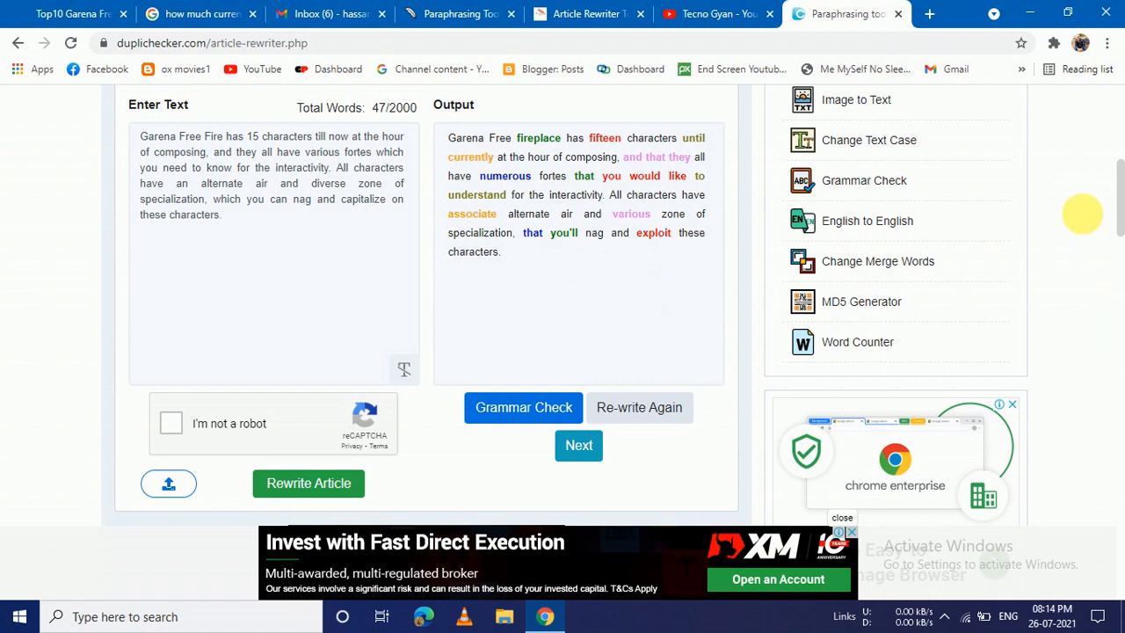
- Review the highlighted word changes in Dupli Checker's output, proceed to the plain rewritten version and copy it
scroll(1122, 193, up, 1)
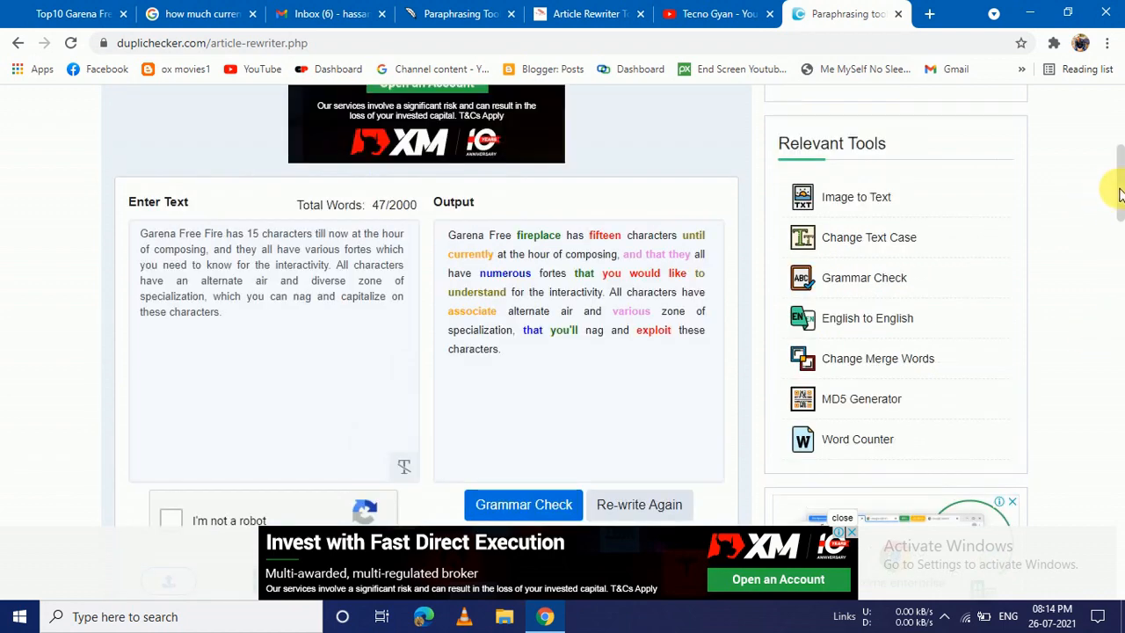
scroll(82, 302, up, 1)
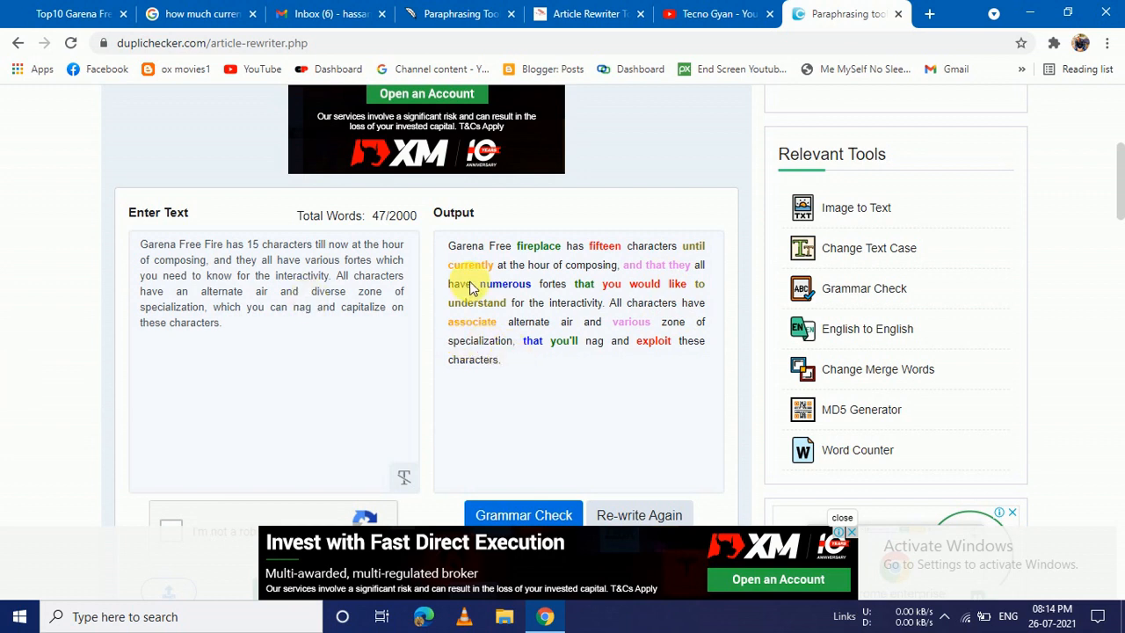
drag(1116, 176, 1118, 193)
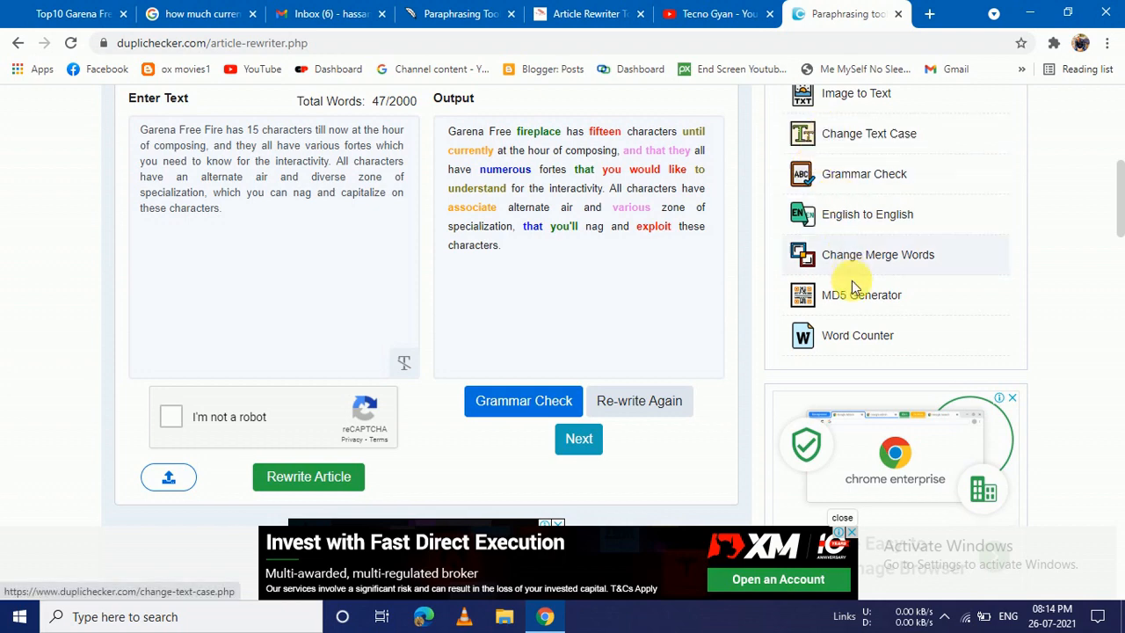
click(573, 441)
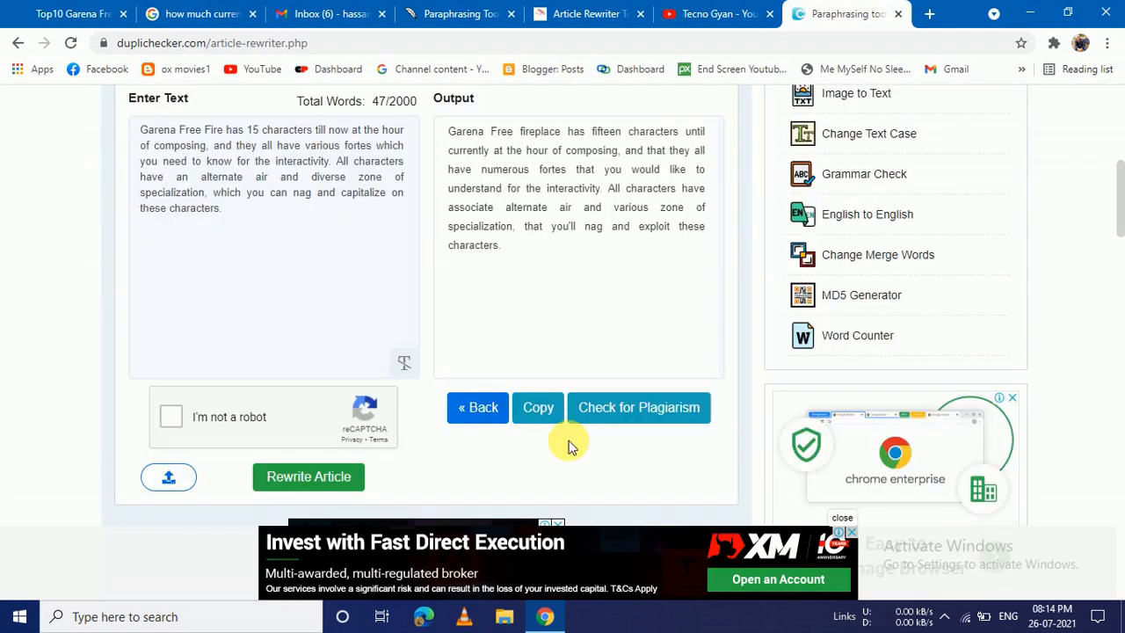
click(545, 414)
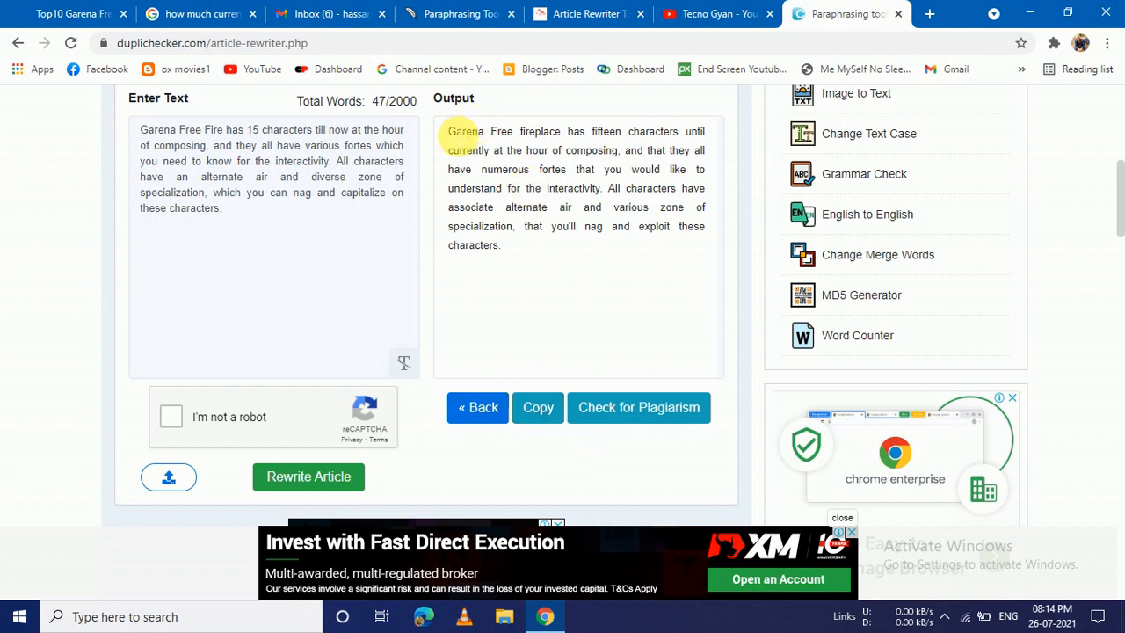
drag(449, 131, 511, 169)
drag(658, 293, 654, 292)
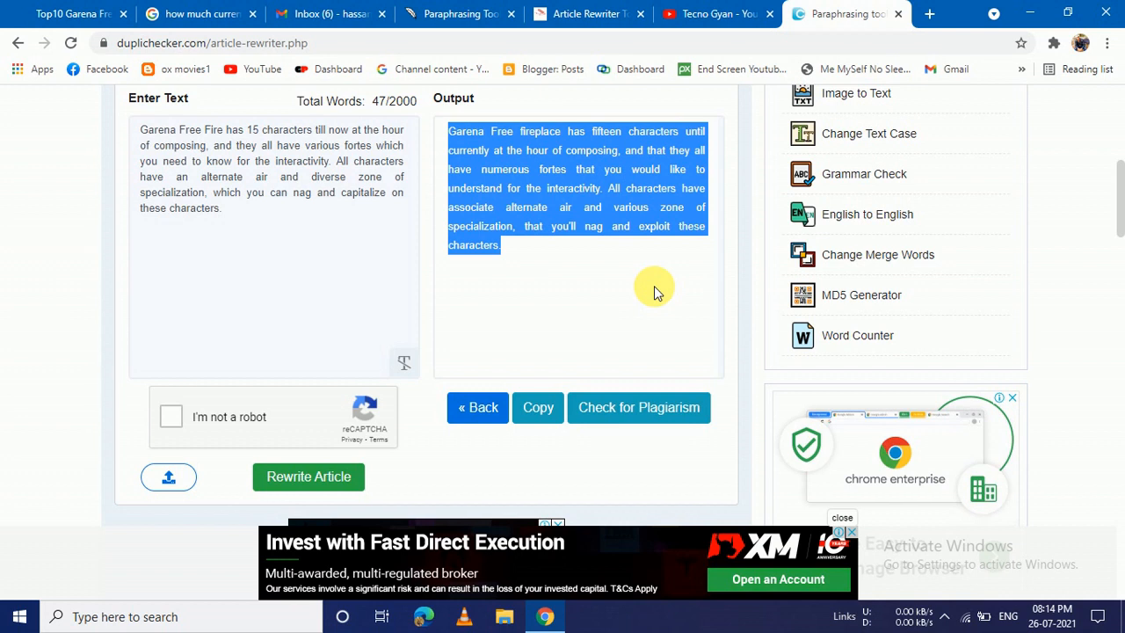
click(655, 292)
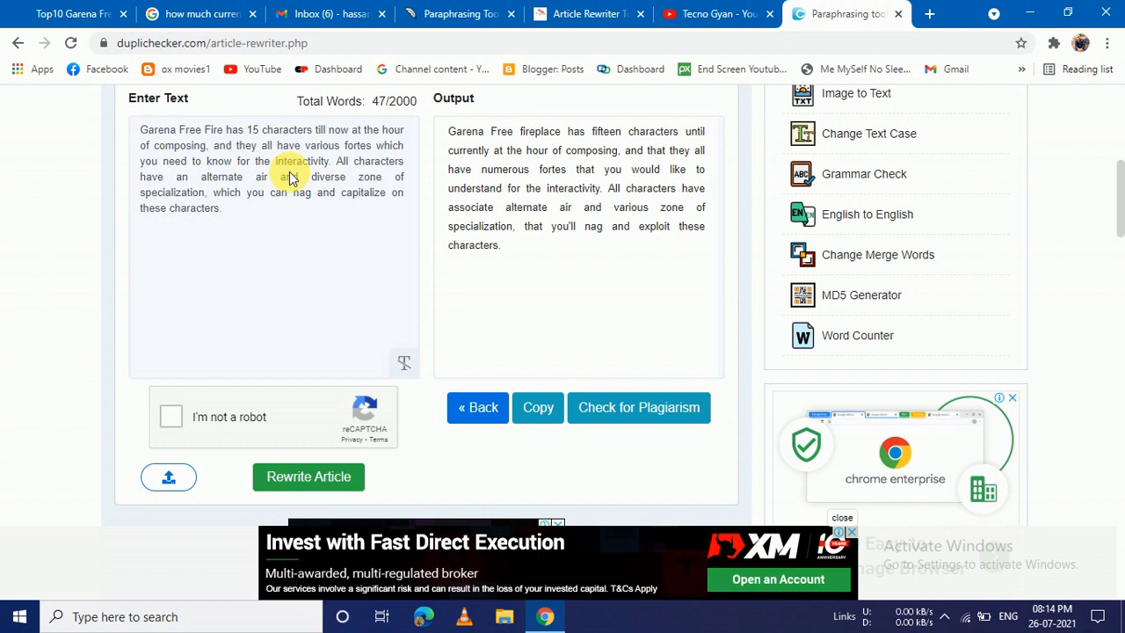
- Return to the PaidForArticles article page and open the Member Dashboard
click(4, 11)
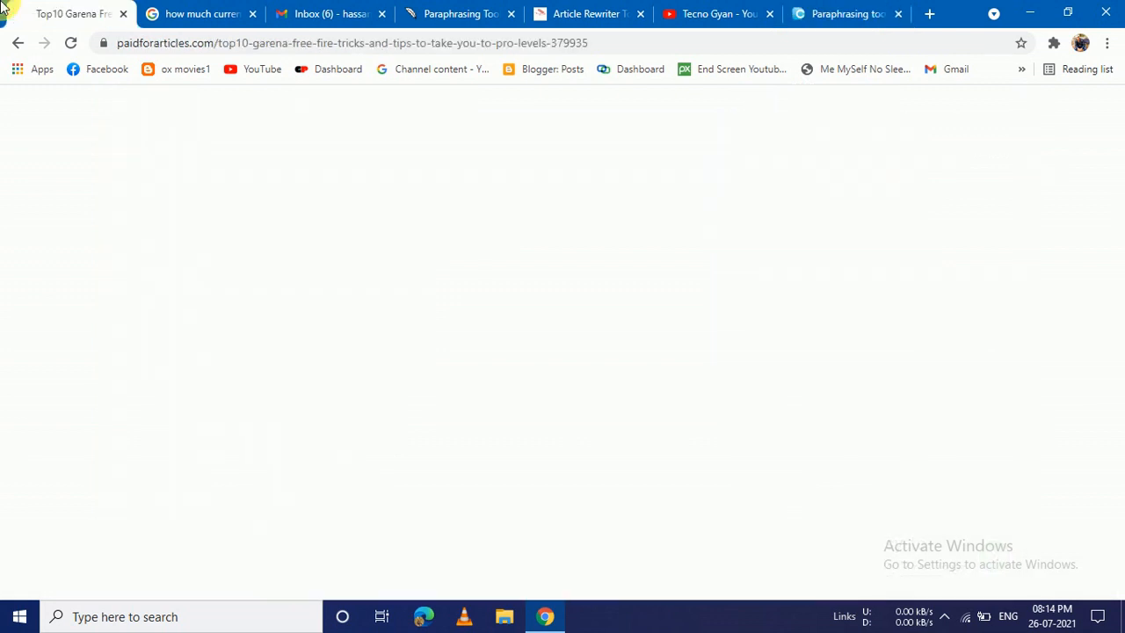
click(528, 186)
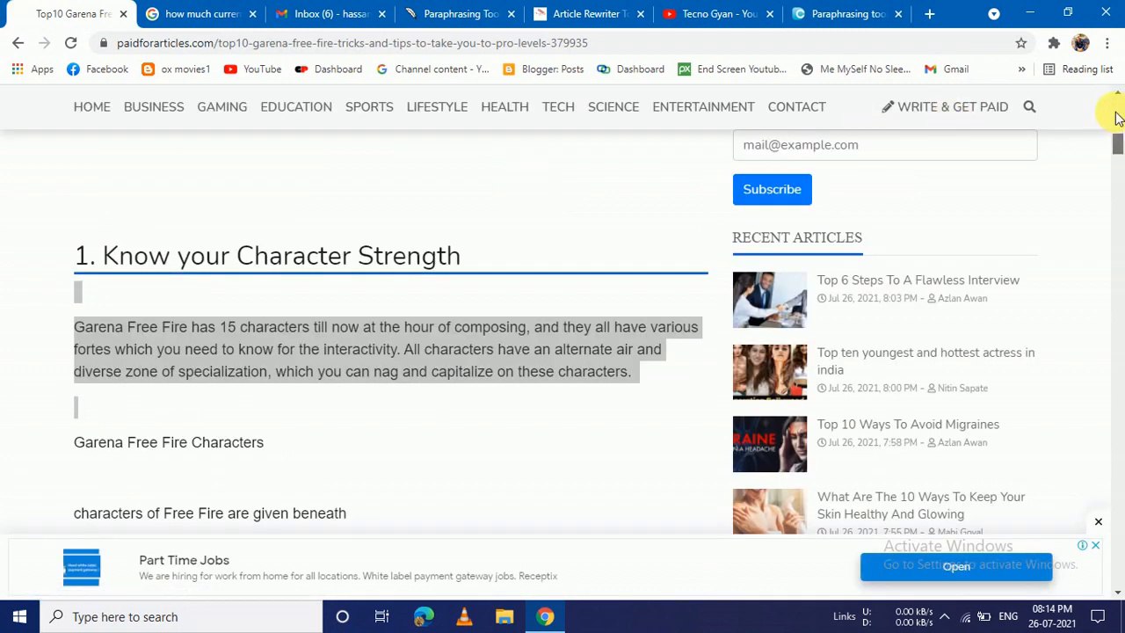
drag(1117, 121, 1116, 105)
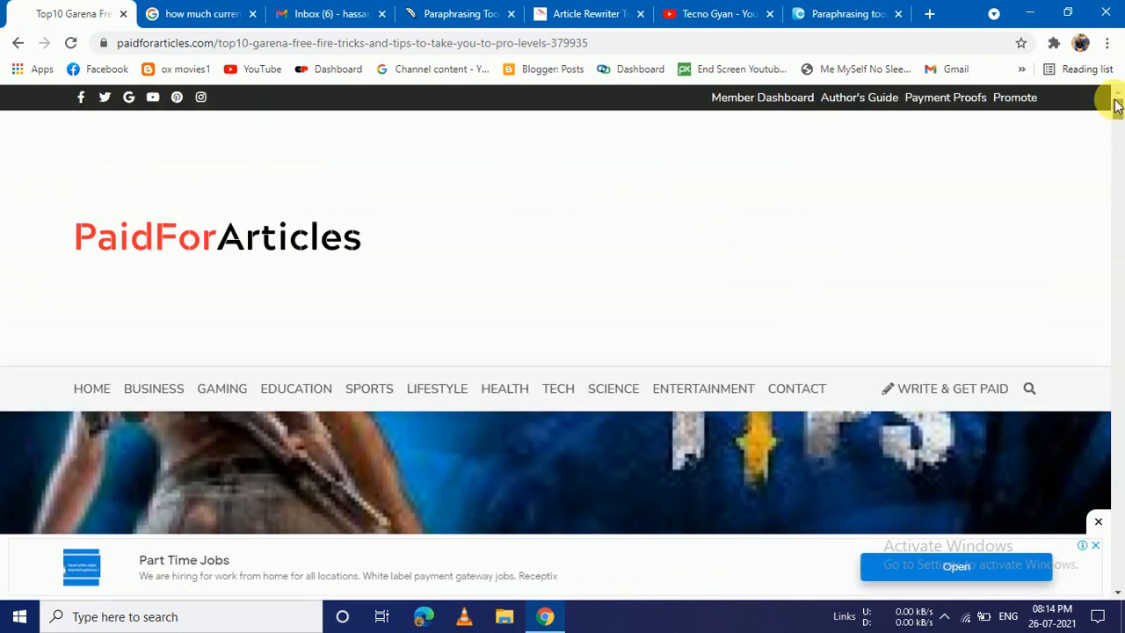
click(751, 106)
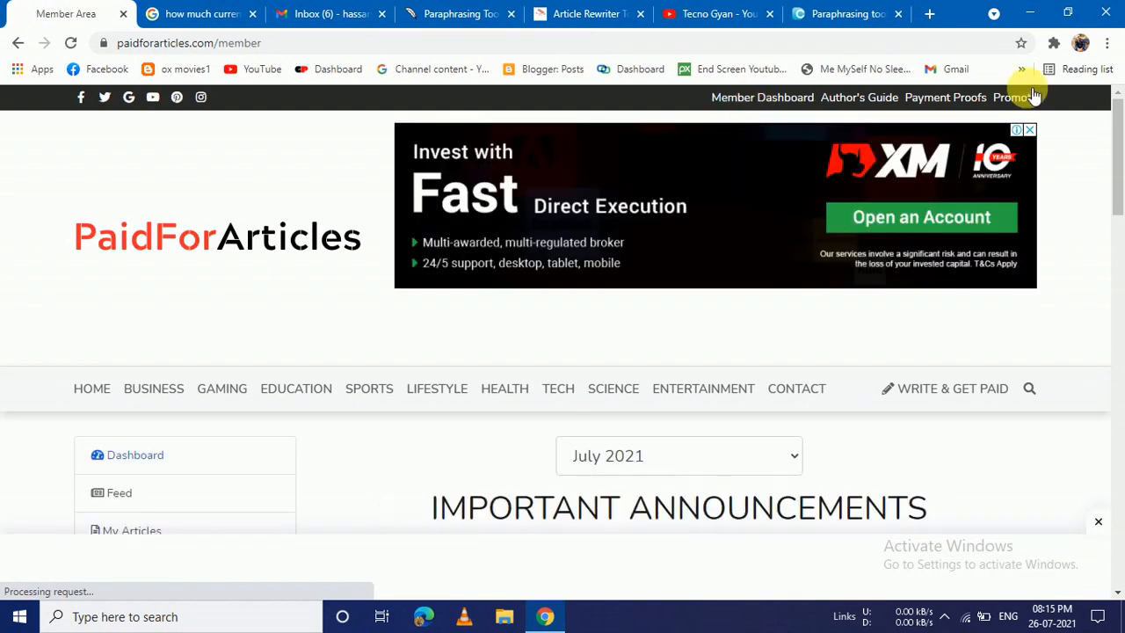
- Open the Add Article form from the member area
drag(1118, 106, 1120, 187)
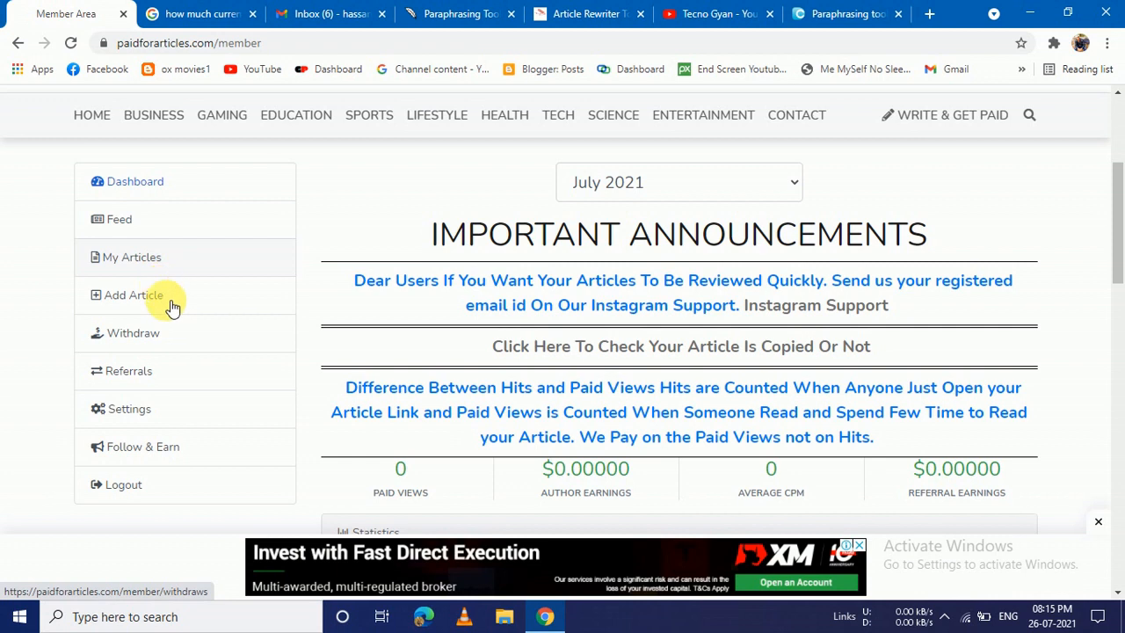
click(132, 298)
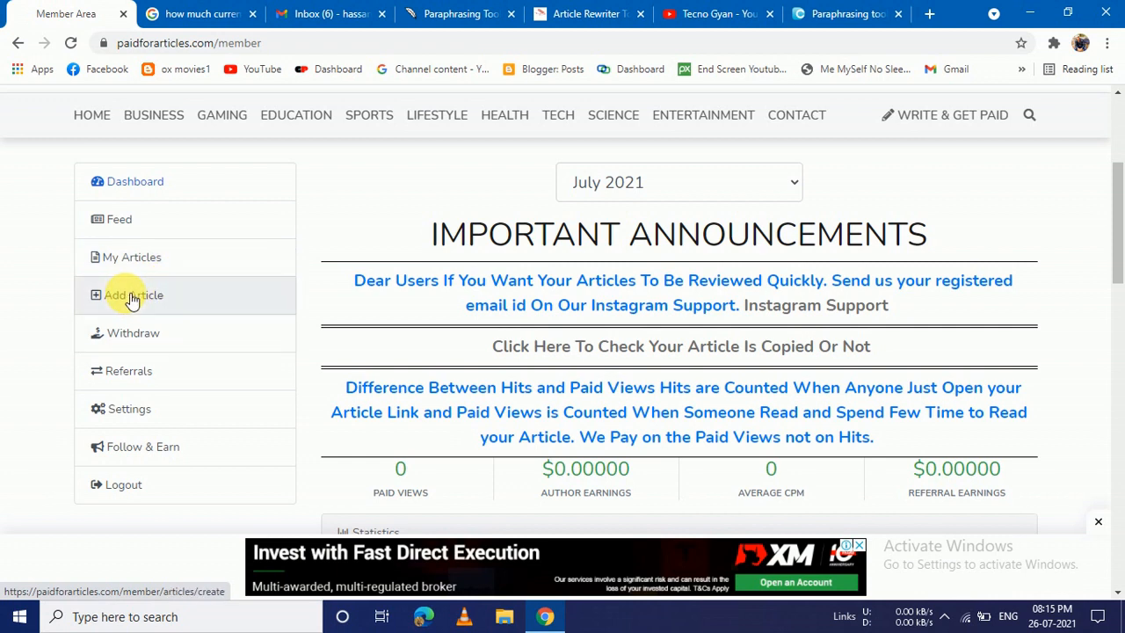
click(132, 299)
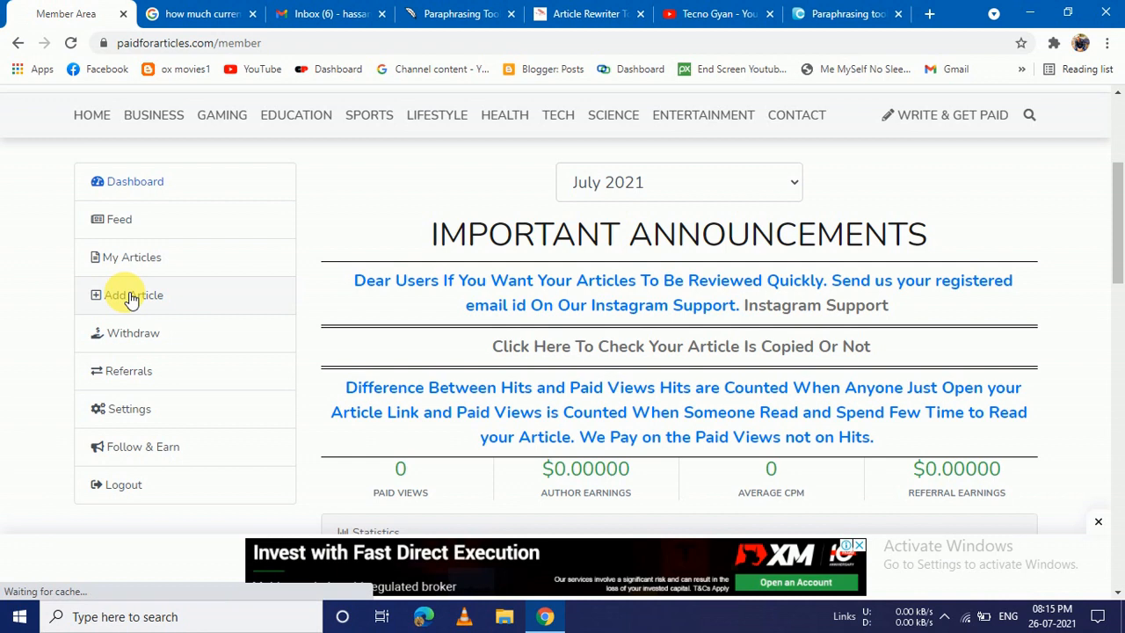
click(130, 299)
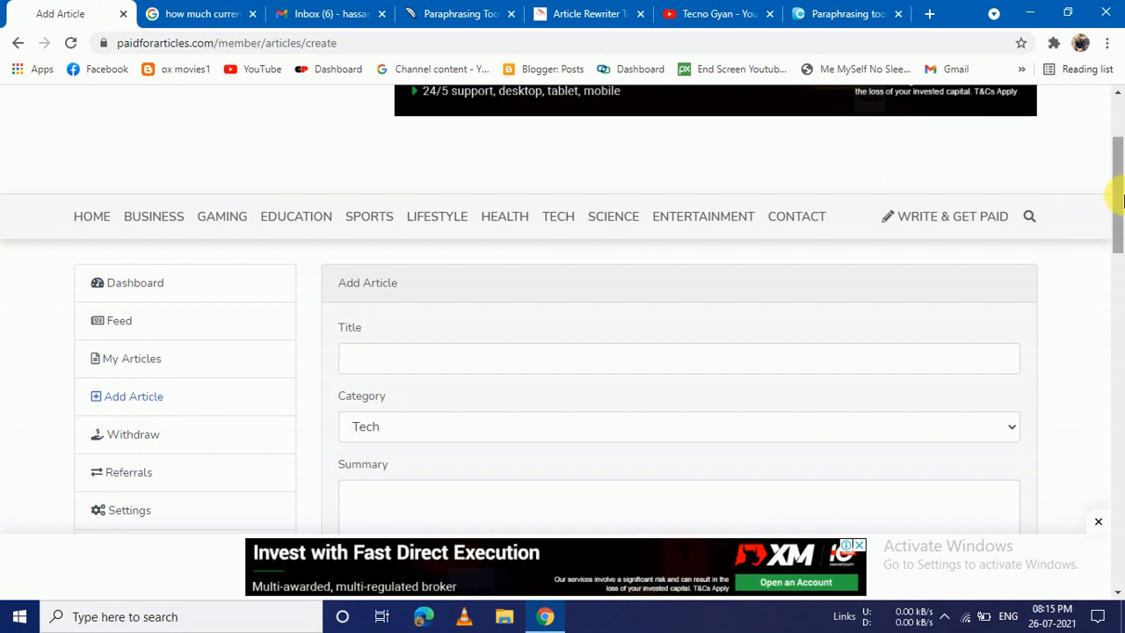
- Leave the new article's title empty and set its category to Gaming
mouse_move(1118, 216)
mouse_down()
mouse_move(1118, 245)
mouse_move(1118, 235)
mouse_up()
click(381, 257)
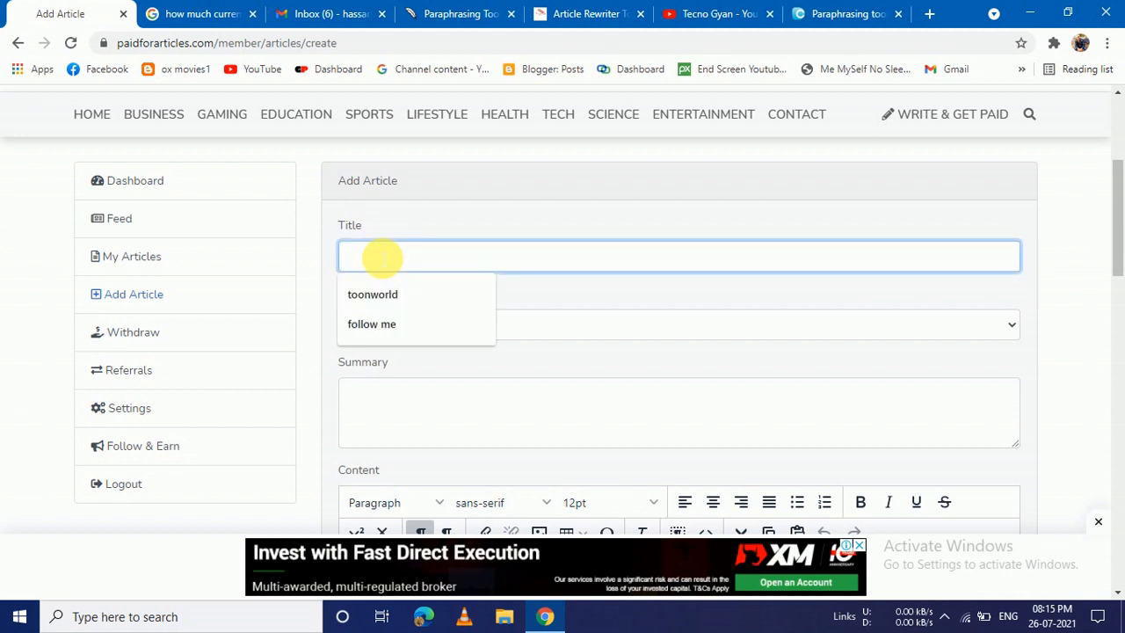
click(976, 299)
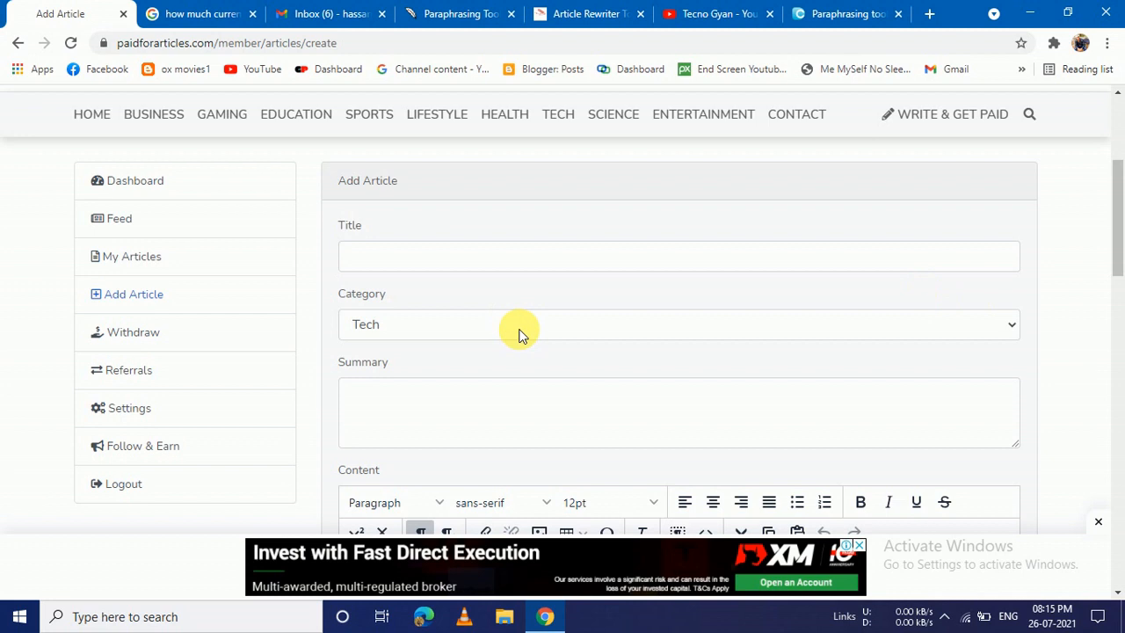
click(1008, 323)
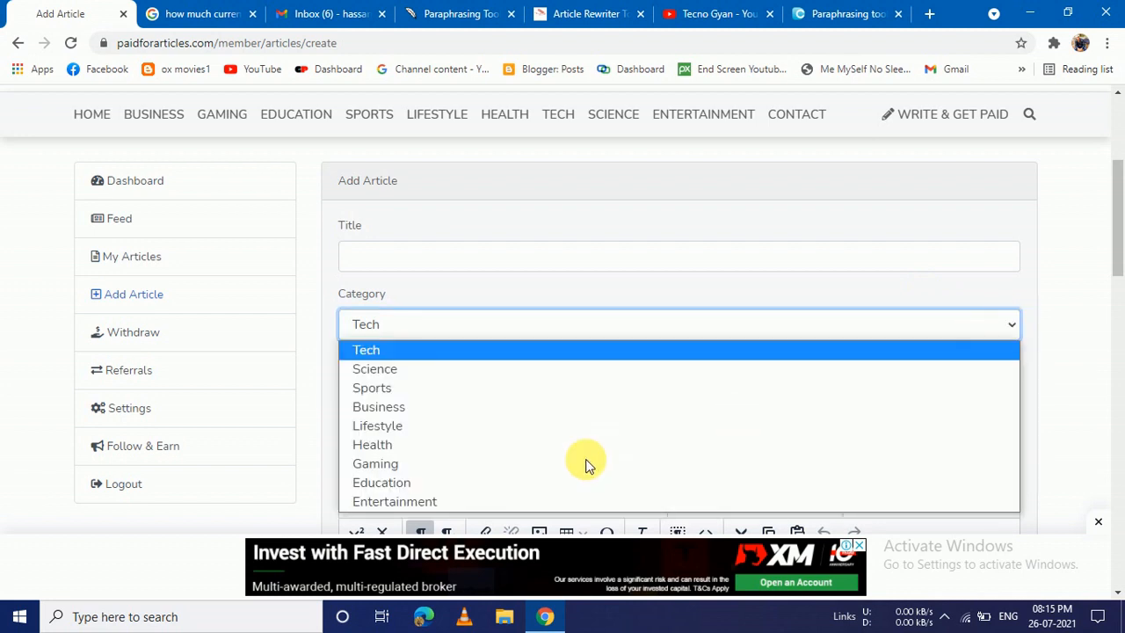
click(477, 463)
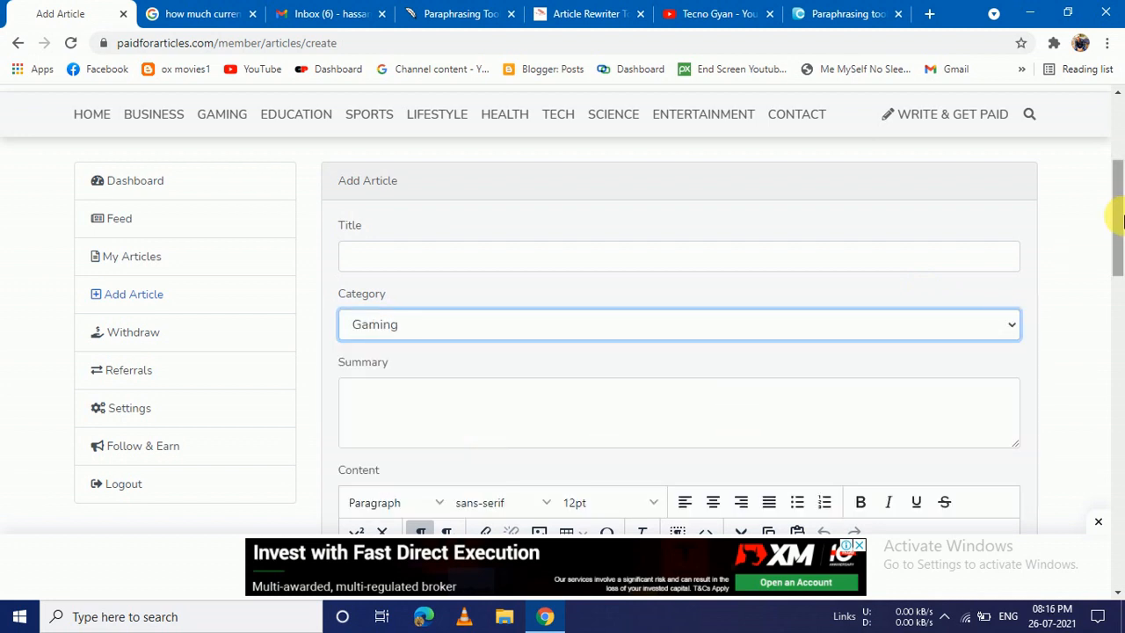
- Go past the article's Summary field without filling it in and place the cursor in the Content editor
drag(1118, 220, 1112, 249)
click(385, 286)
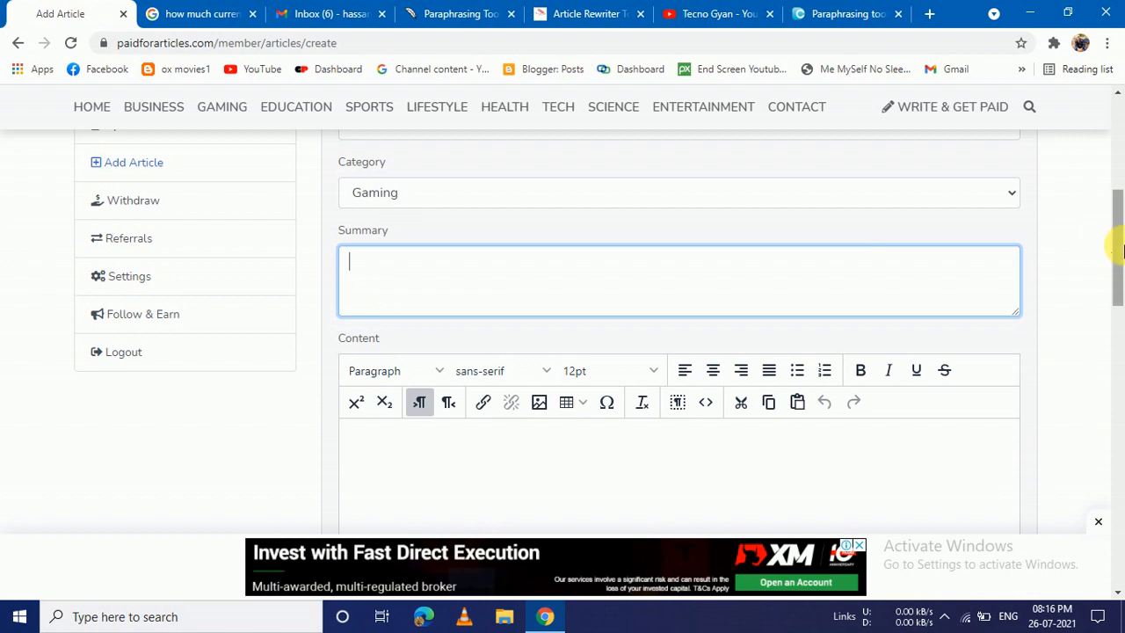
drag(1115, 244, 1117, 290)
click(361, 307)
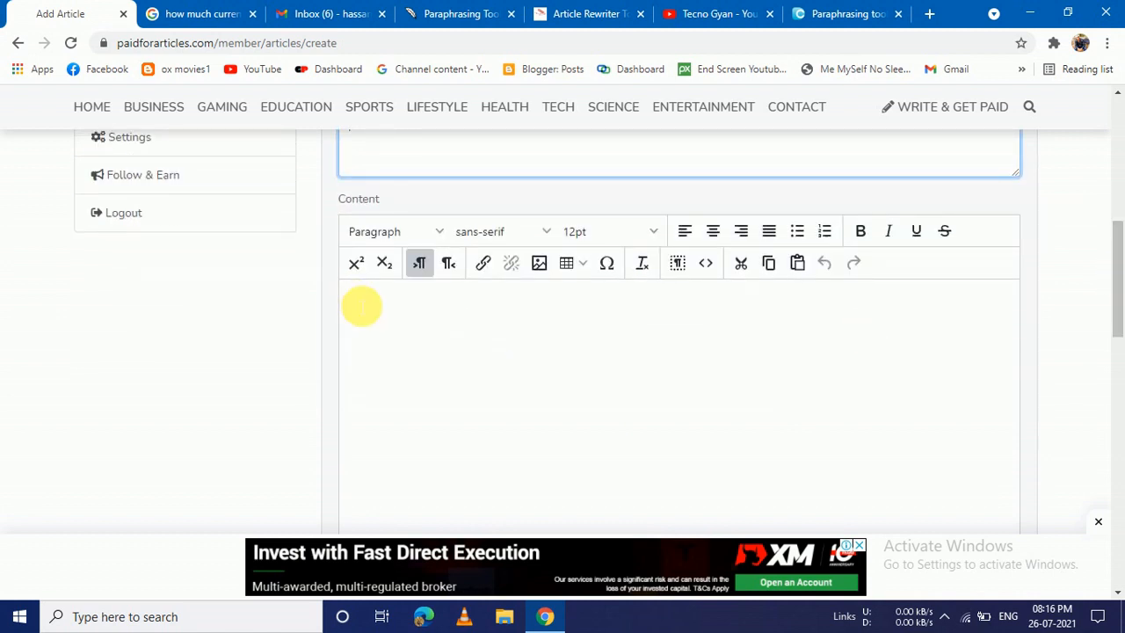
right_click(353, 291)
right_click(352, 291)
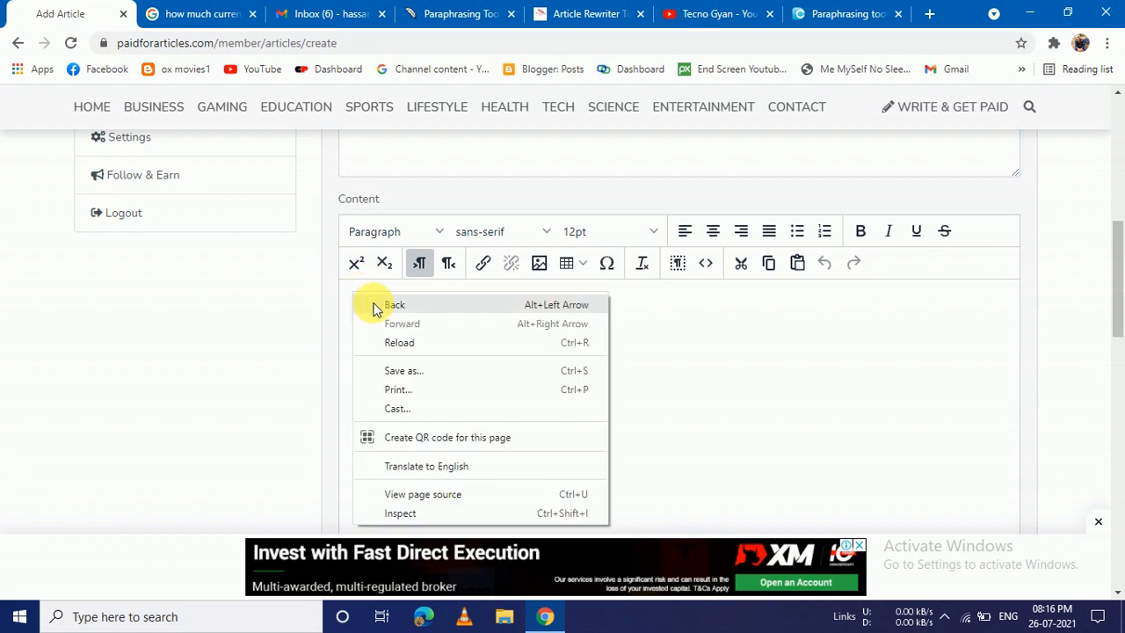
click(666, 377)
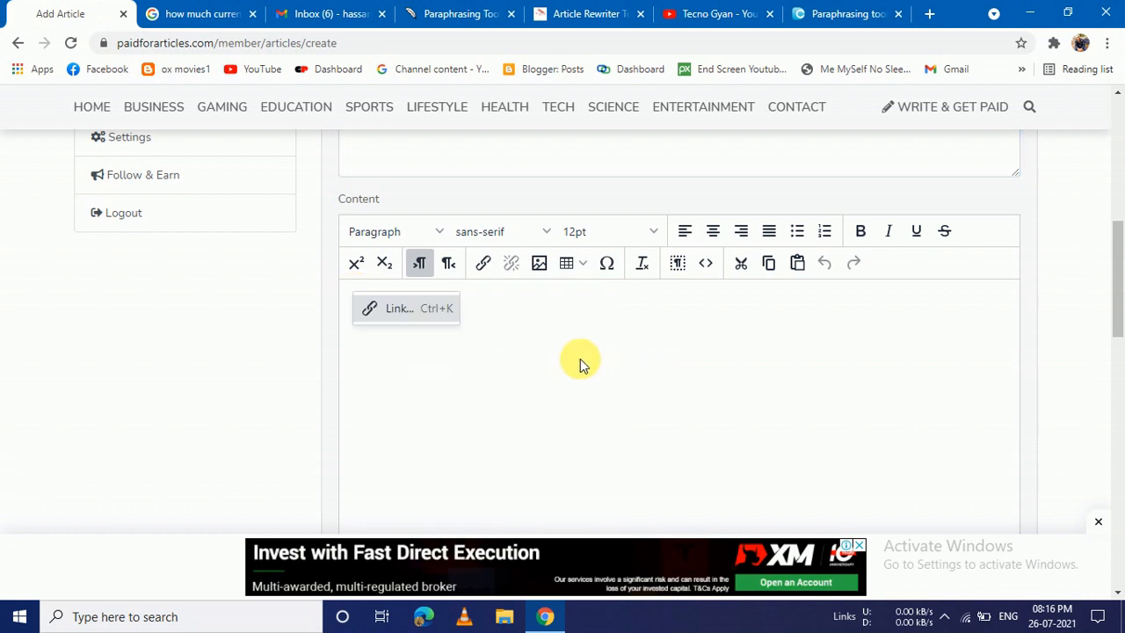
click(419, 324)
right_click(384, 310)
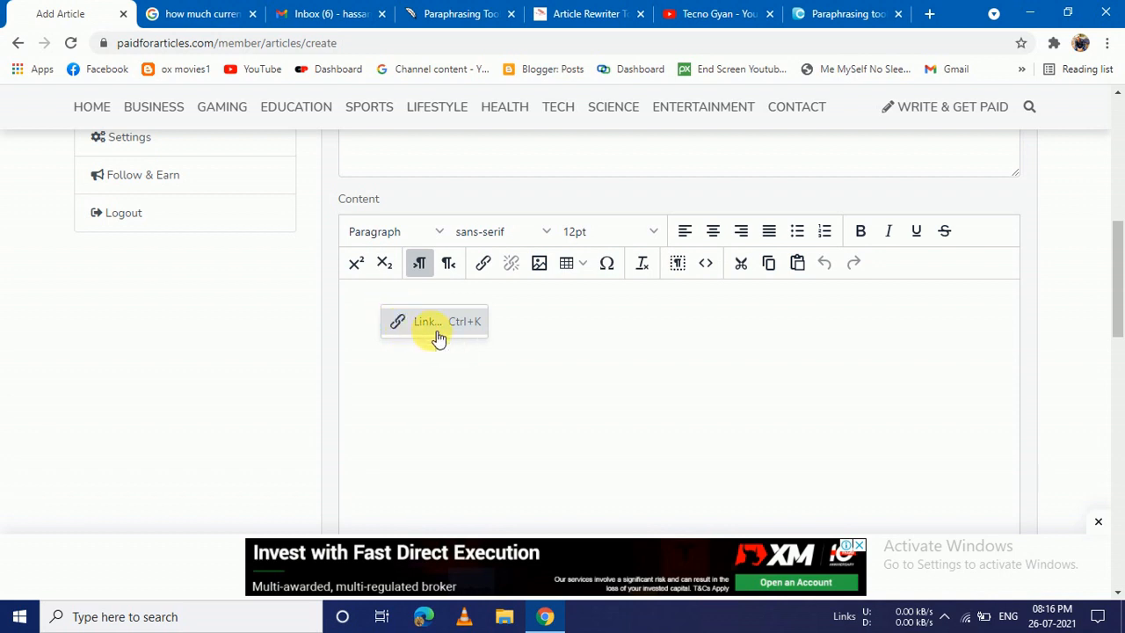
click(471, 319)
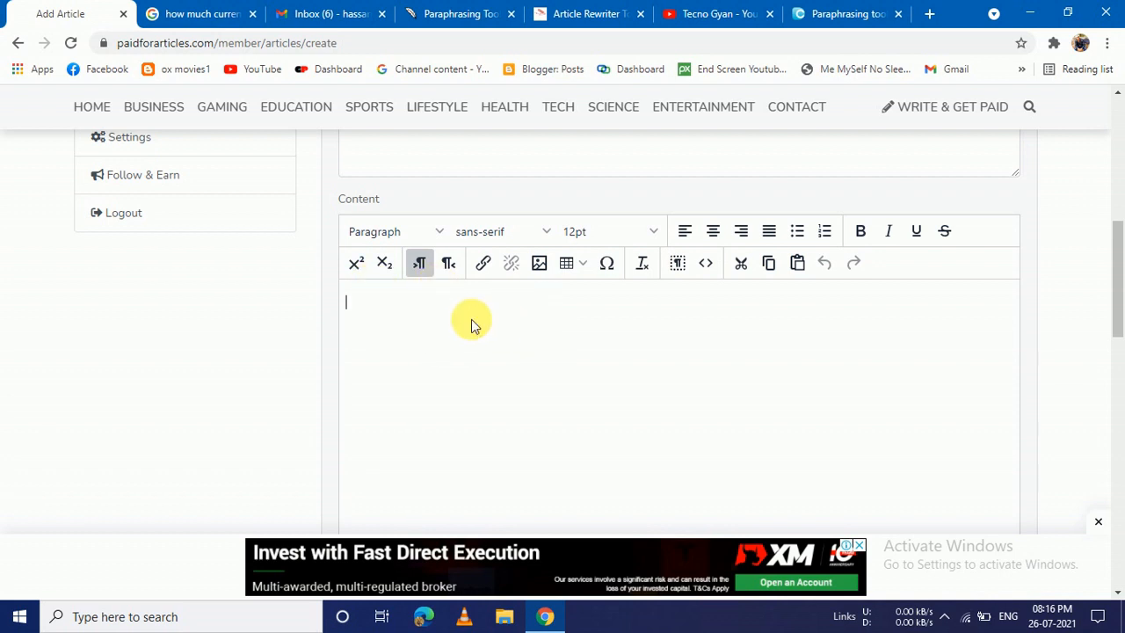
right_click(364, 289)
right_click(364, 290)
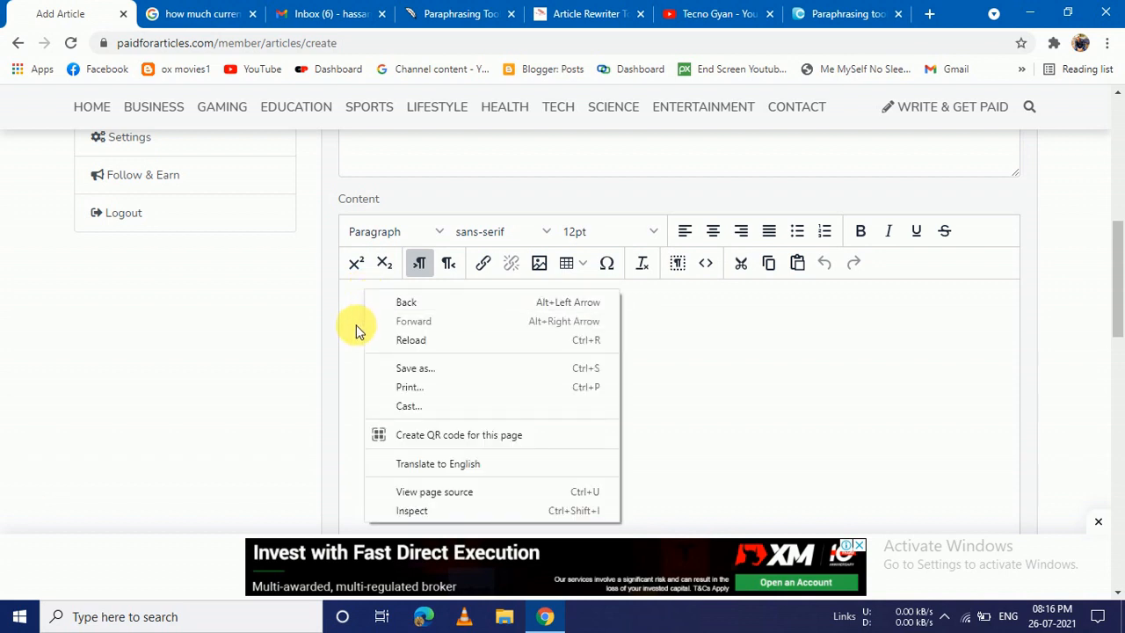
- Paste the Garena Free Fire paragraph about the 15 characters into the article's Content editor
scroll(354, 534, down, 1)
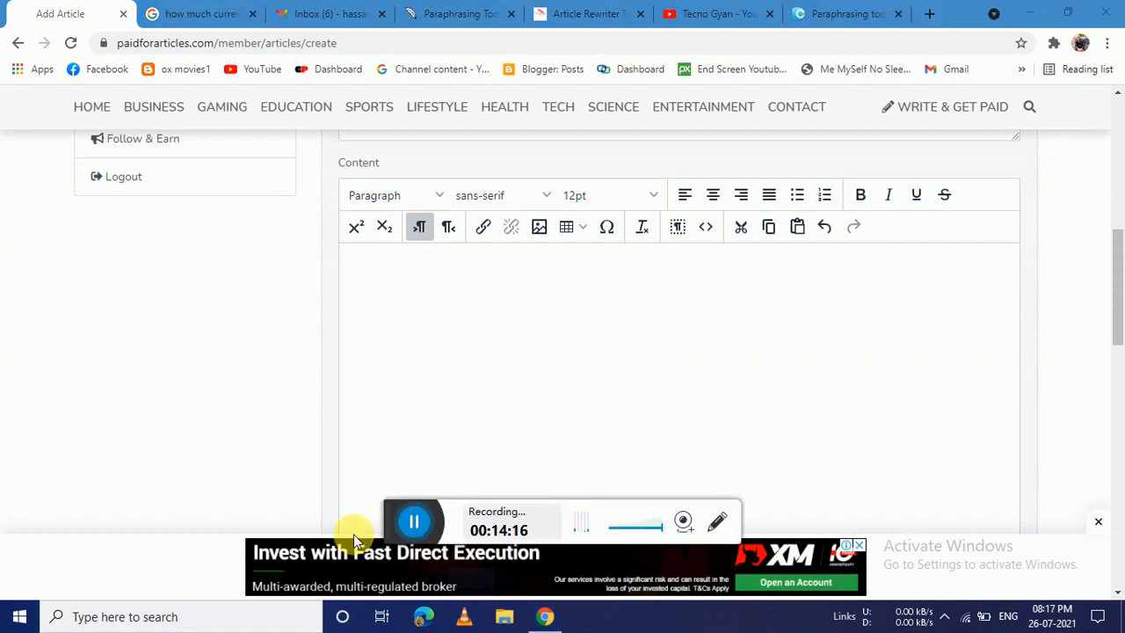
click(356, 435)
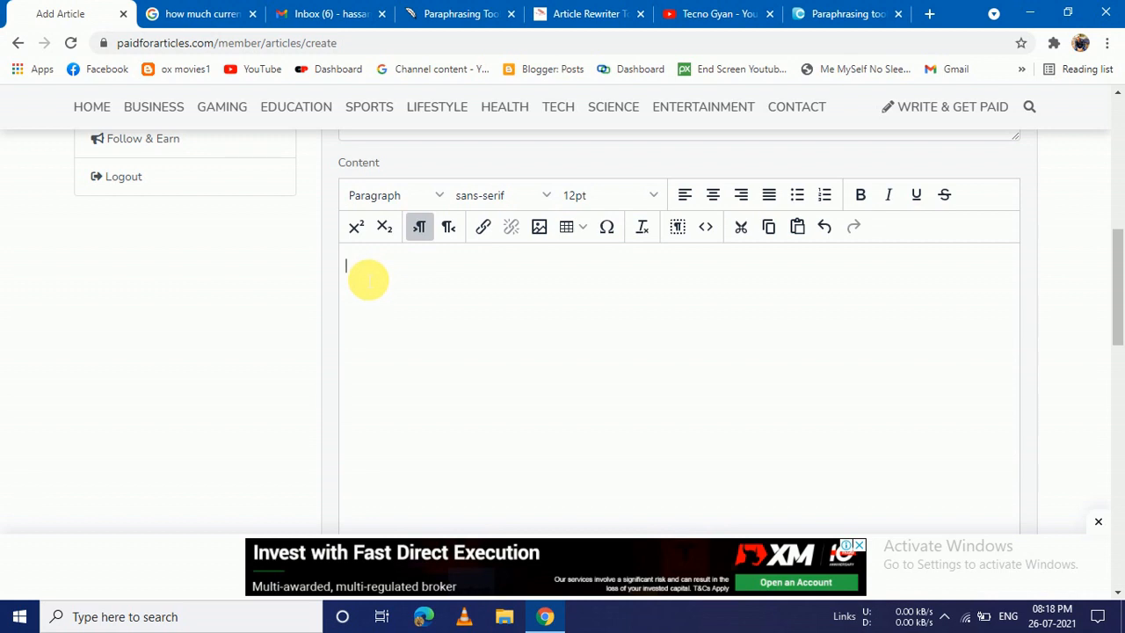
text(Garena Free Fire has 15 characters till now at the hour of composing, and they all have various fortes which you need to know for the interactivity. All characters have an alternate air and diverse zone of specialization, which you can nag and capitalize on these characters.)
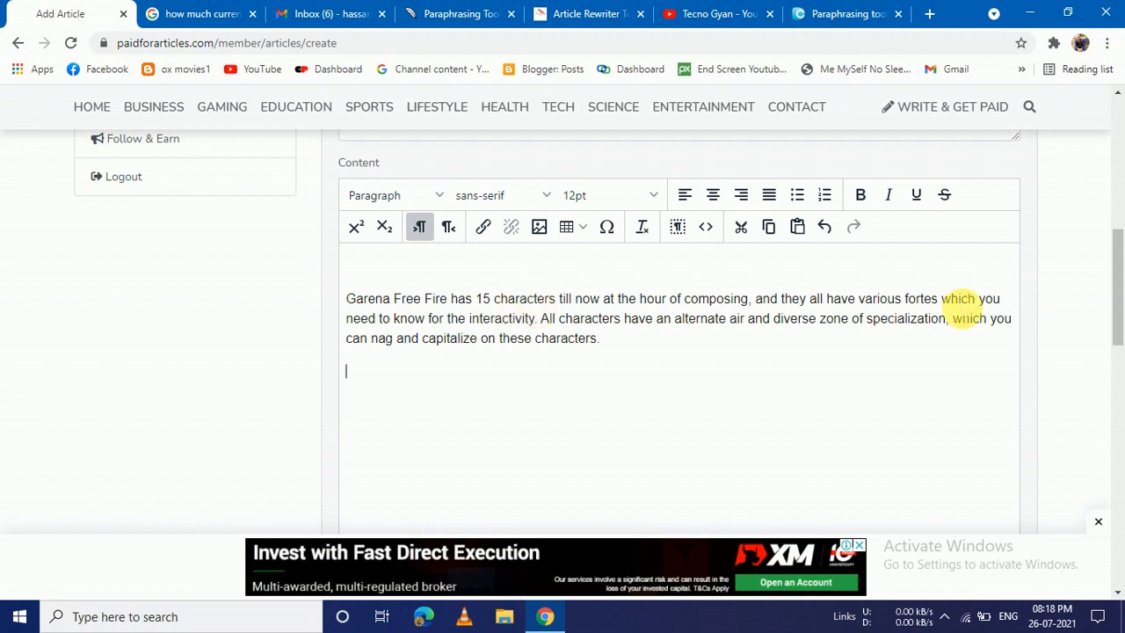
- Review the file upload, Message to the Reviewer and submission parts of the form, then return to its beginning
drag(1121, 261, 1121, 293)
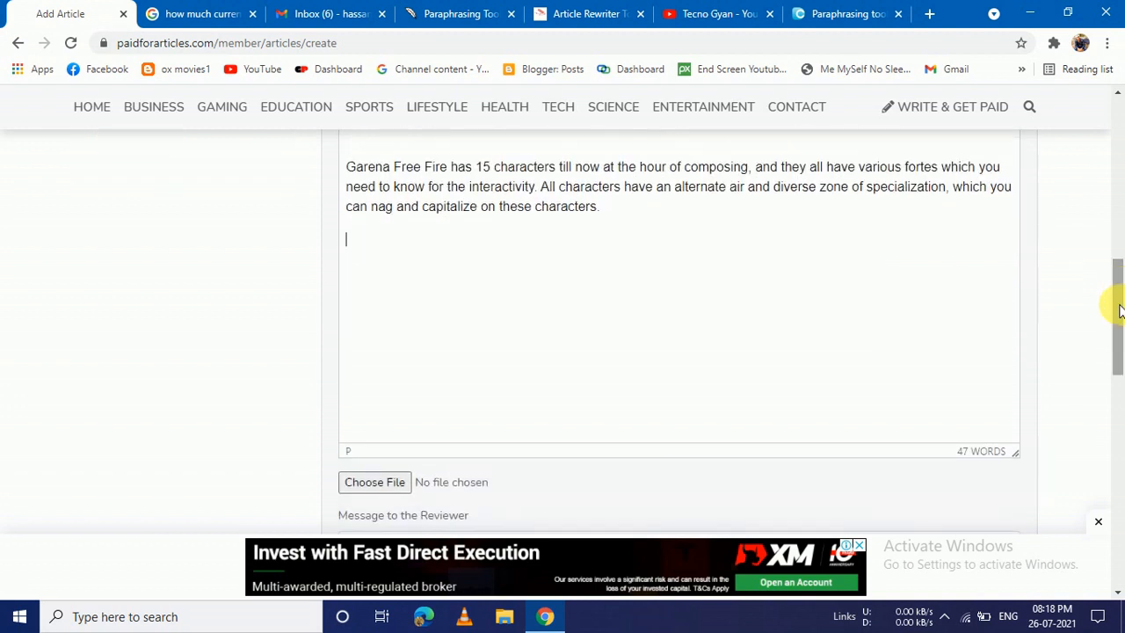
drag(1123, 335, 1123, 338)
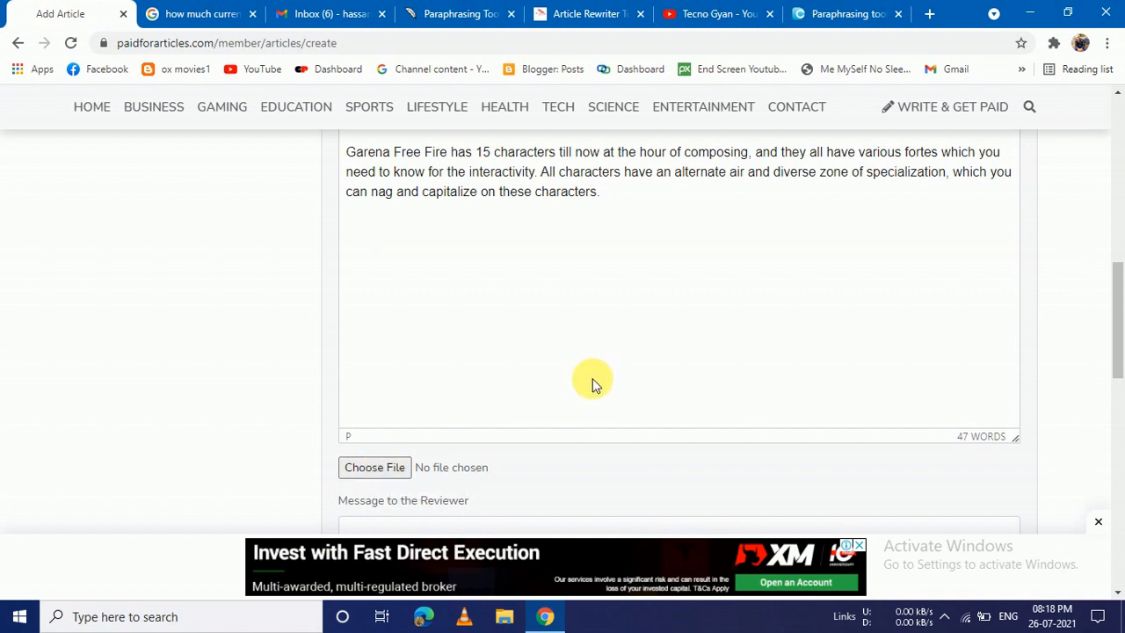
drag(1116, 351, 1116, 411)
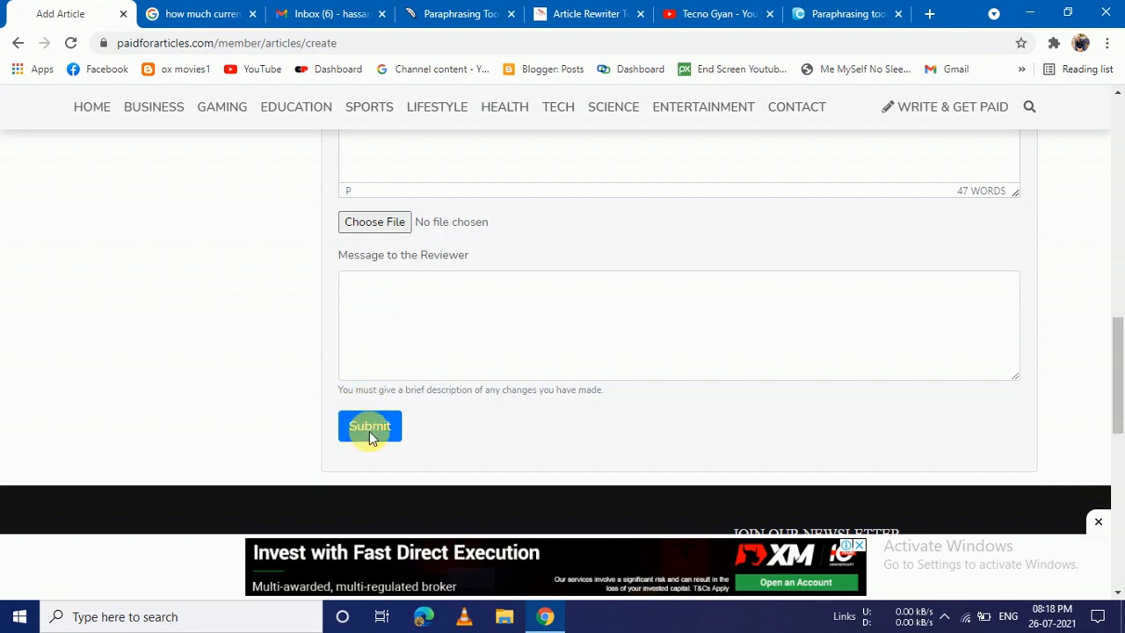
drag(1118, 386, 1118, 181)
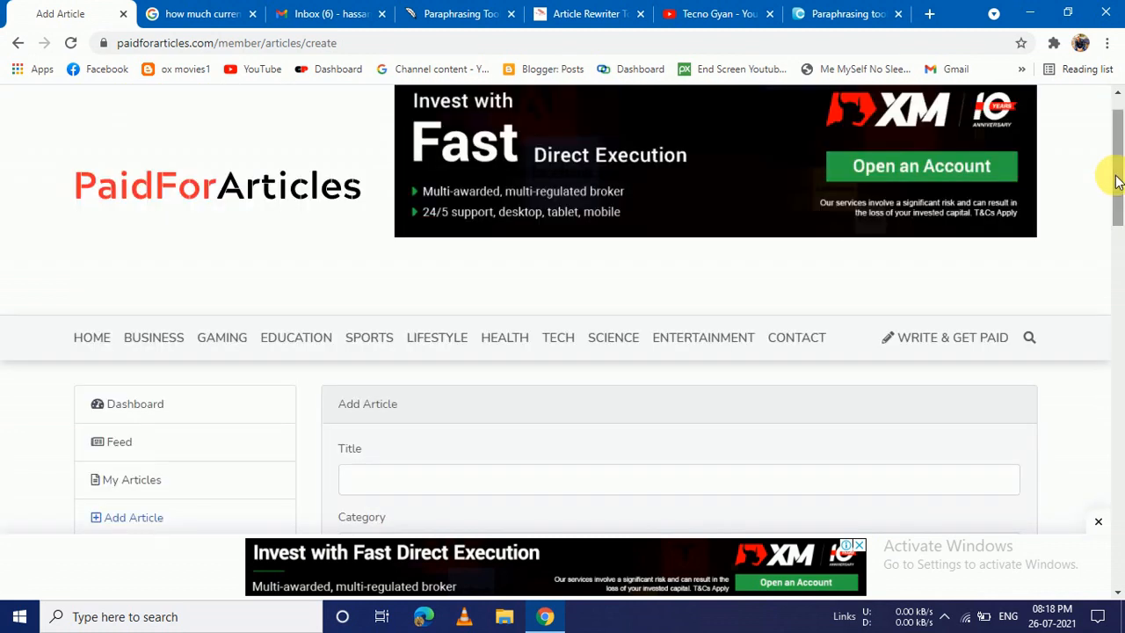